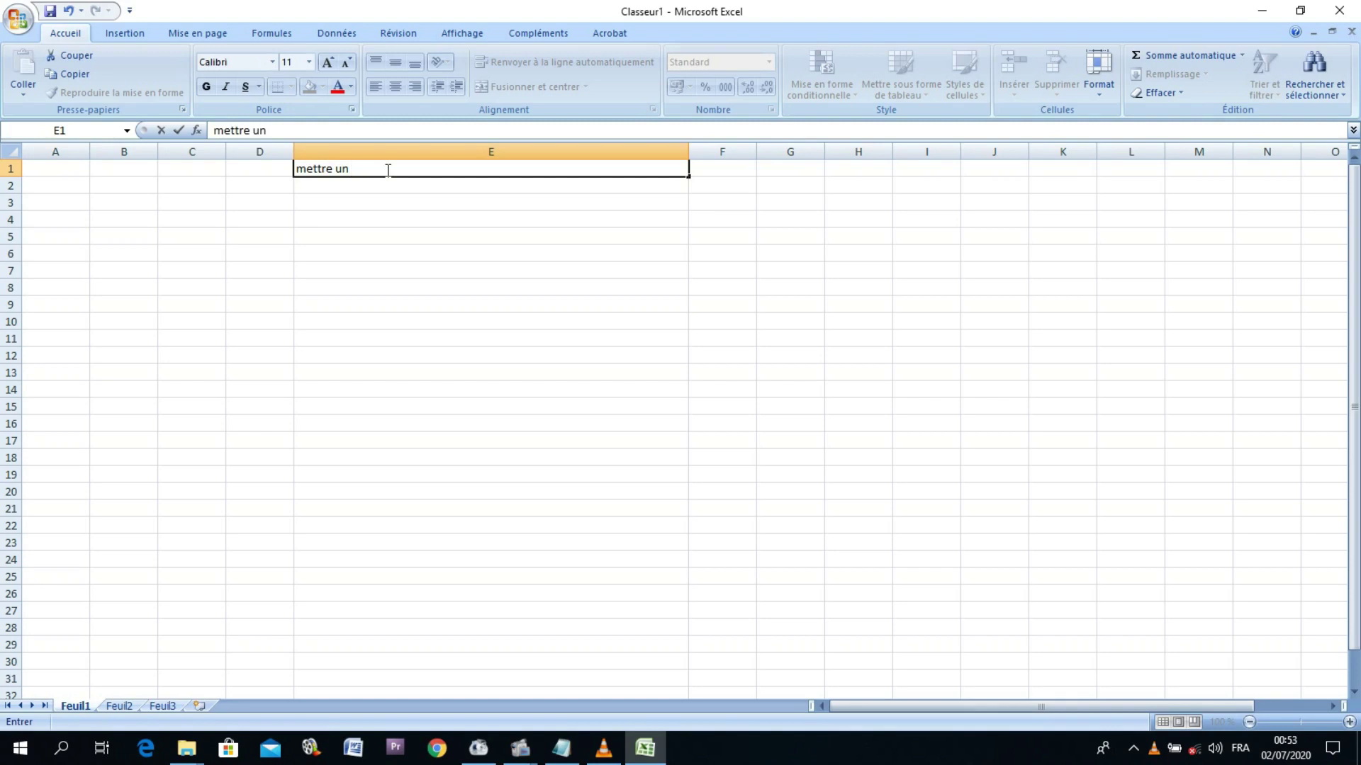
Step: Enter 'mettre un mot de passe sur excel' in cell E1 of Classeur1
text(mot de passe s)
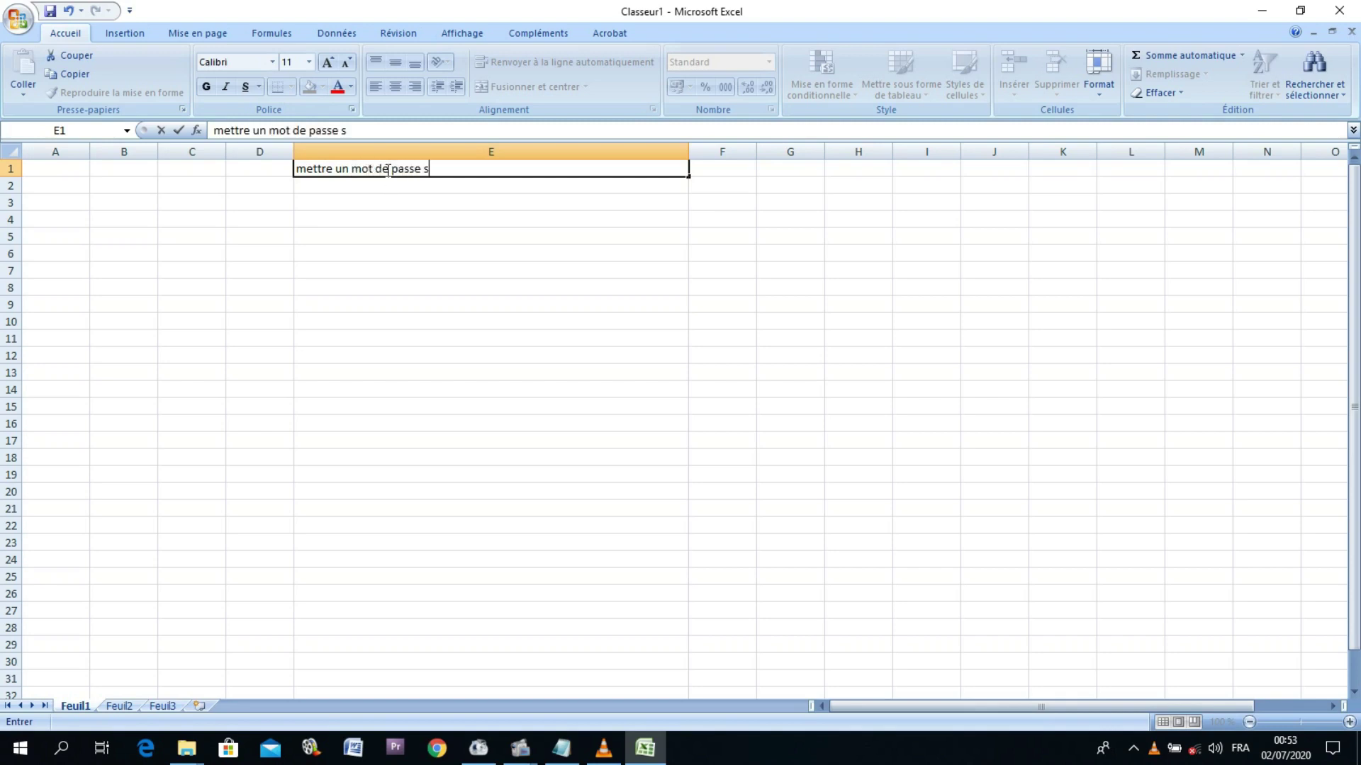
text(ur excel)
click(275, 226)
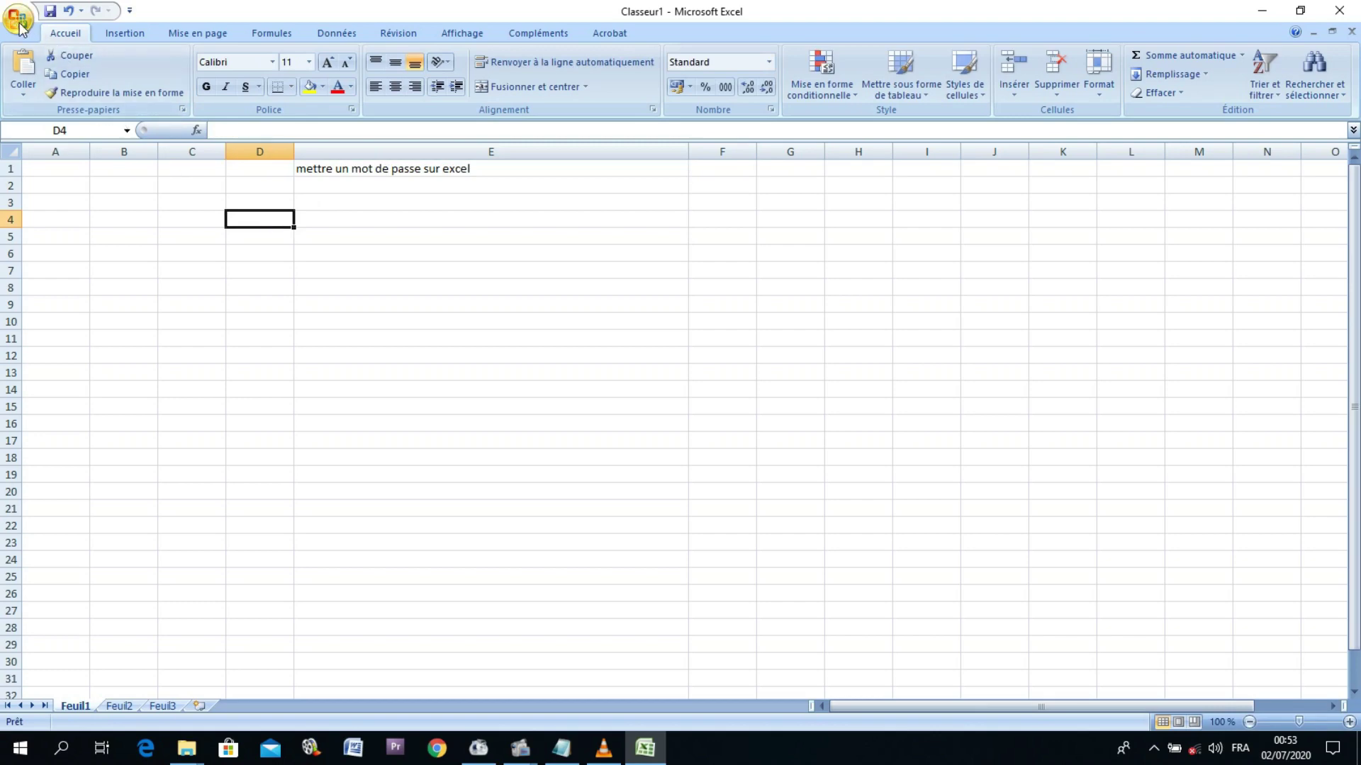
Step: Encrypt the workbook via Préparer > Chiffrer le document, entering the password and retyping it
click(19, 26)
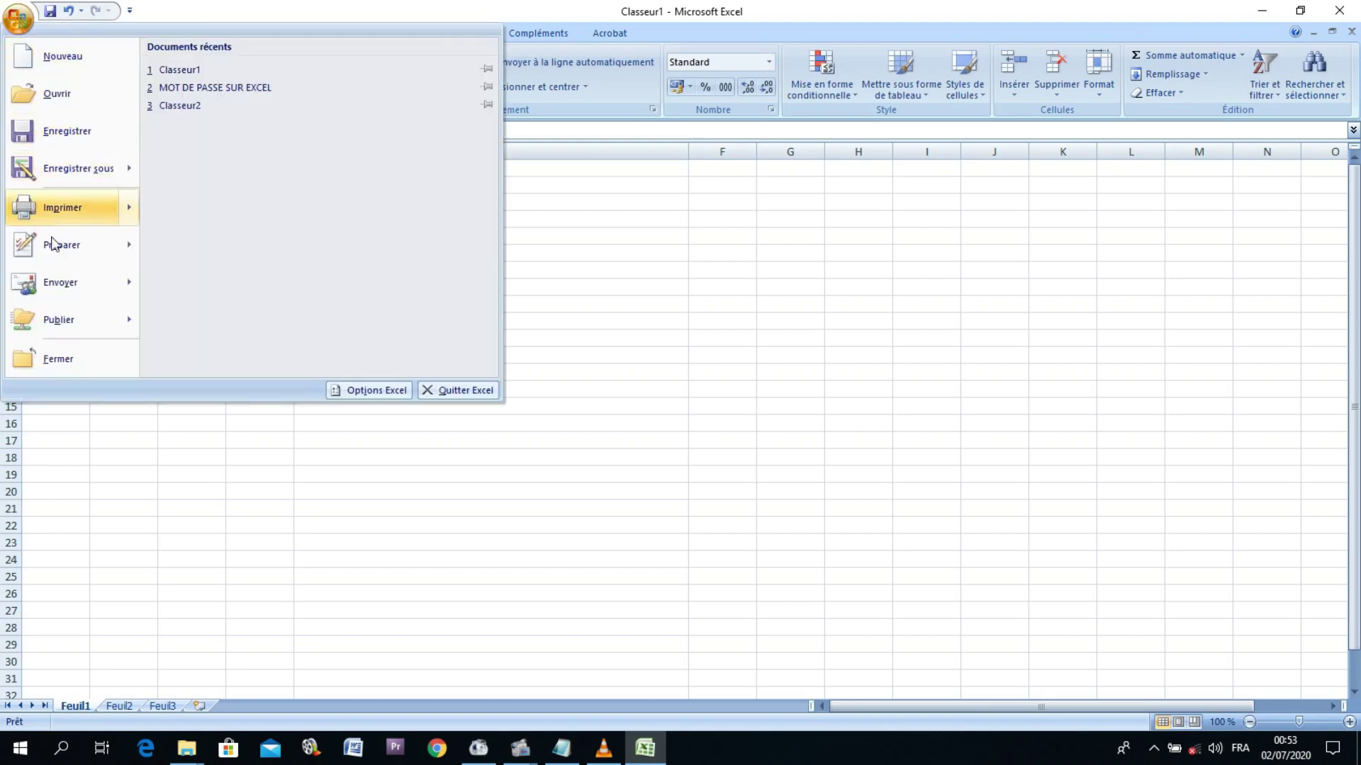
mouse_move(54, 245)
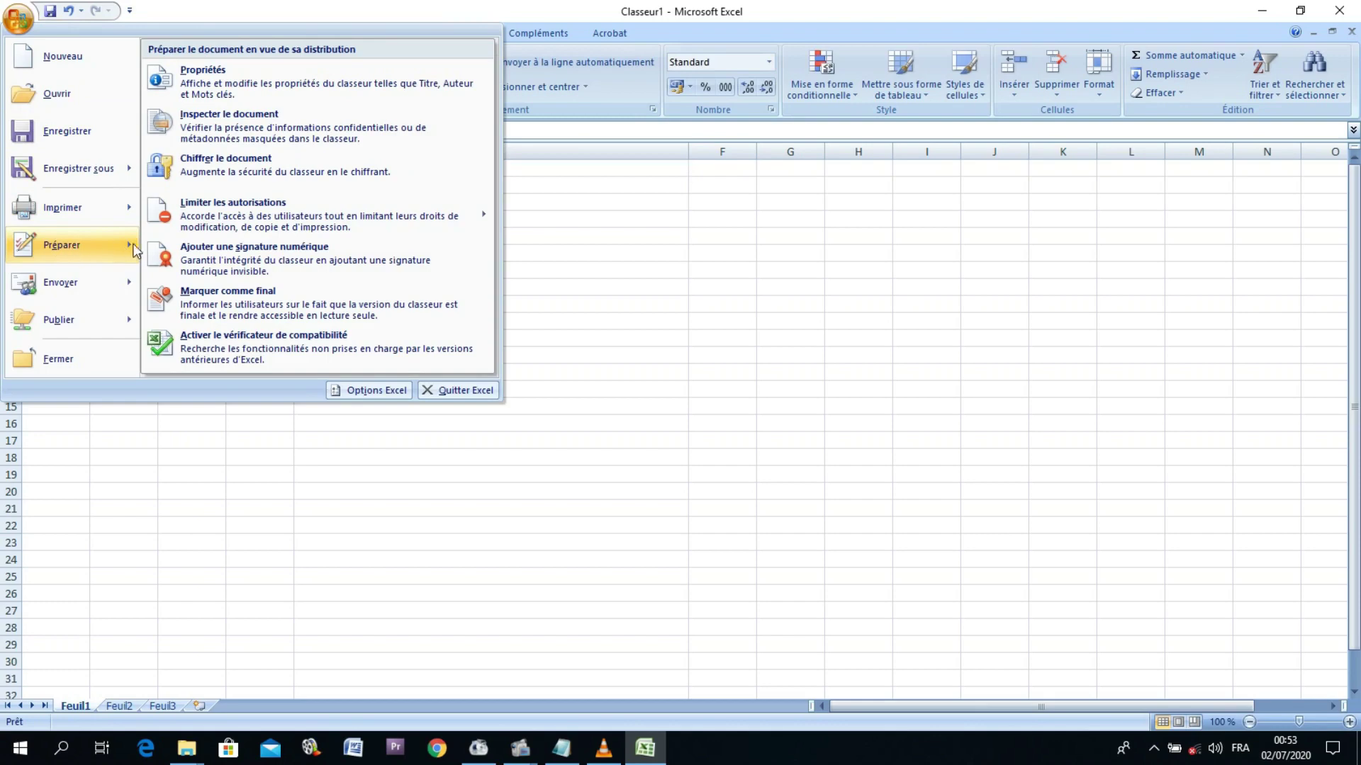
click(231, 168)
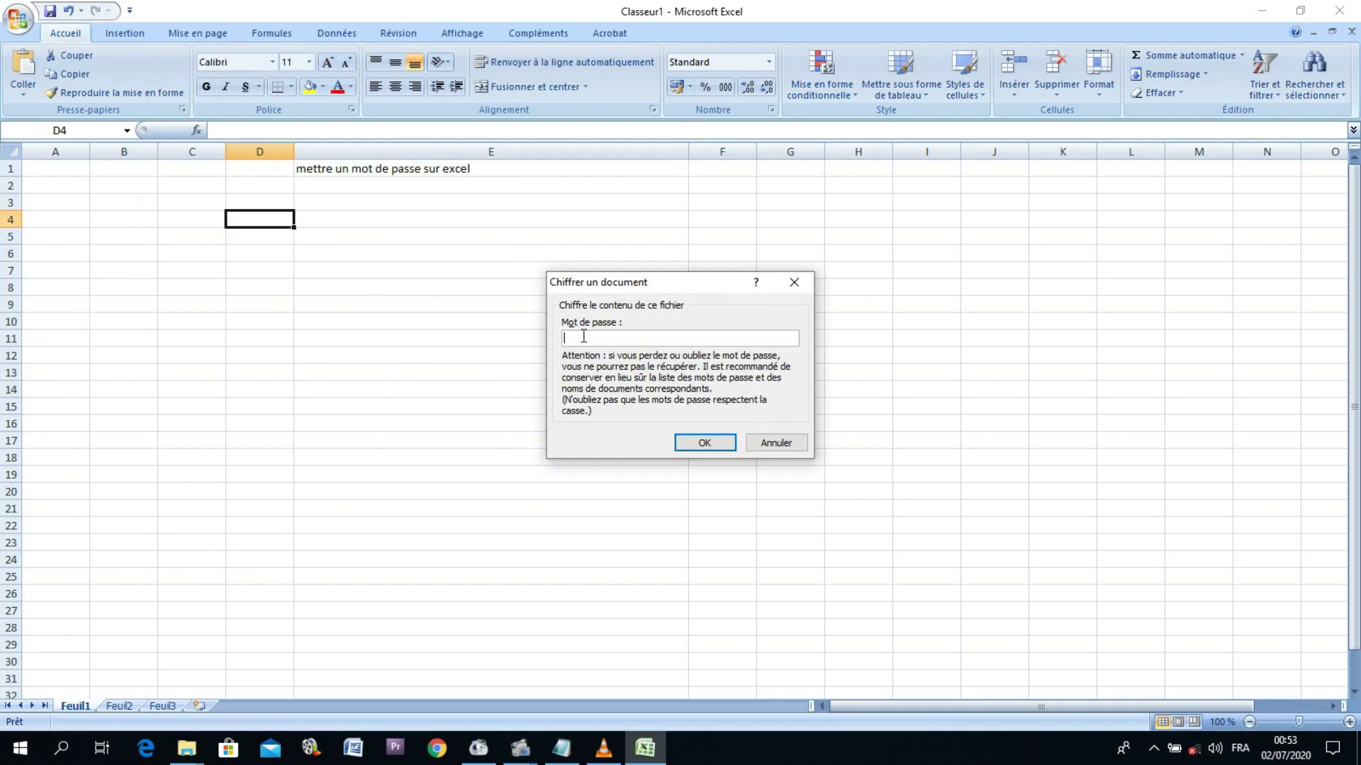
text(123456)
click(691, 448)
text(123456)
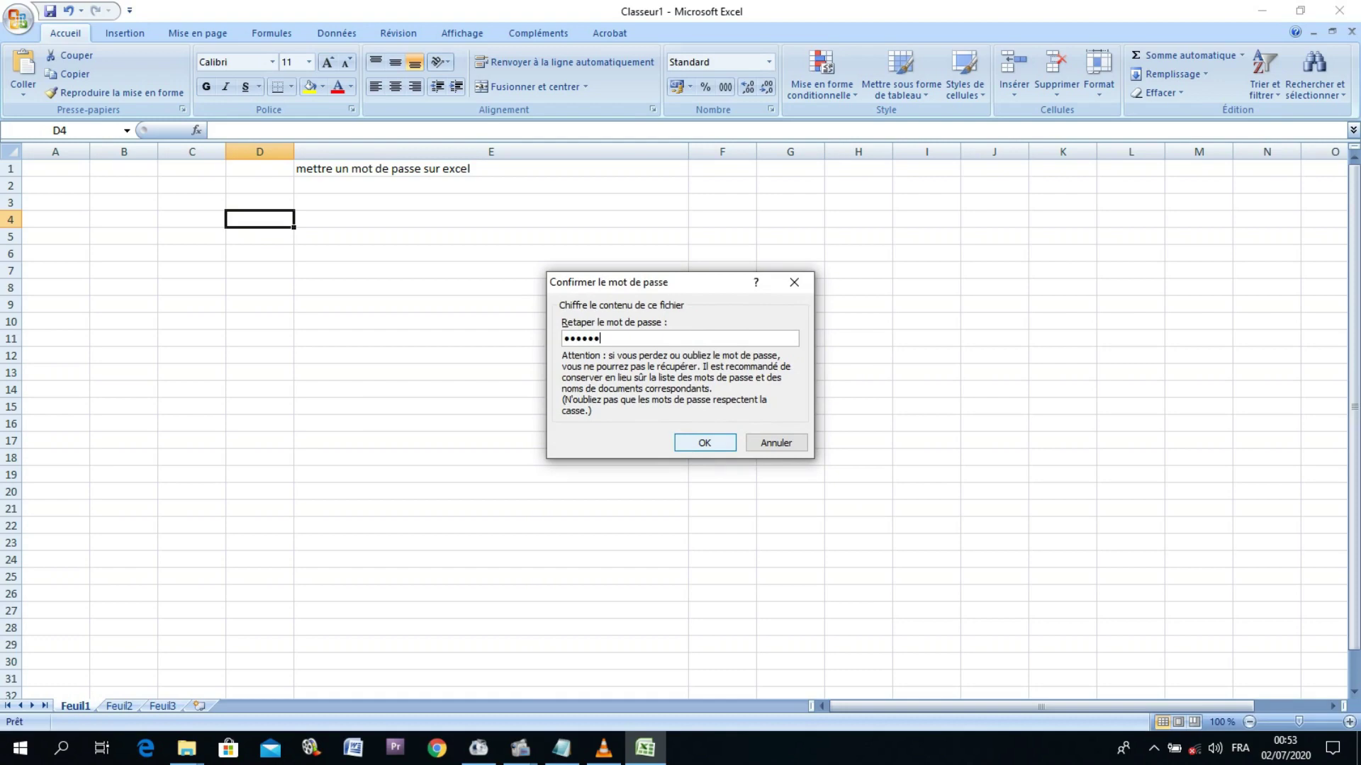
click(706, 443)
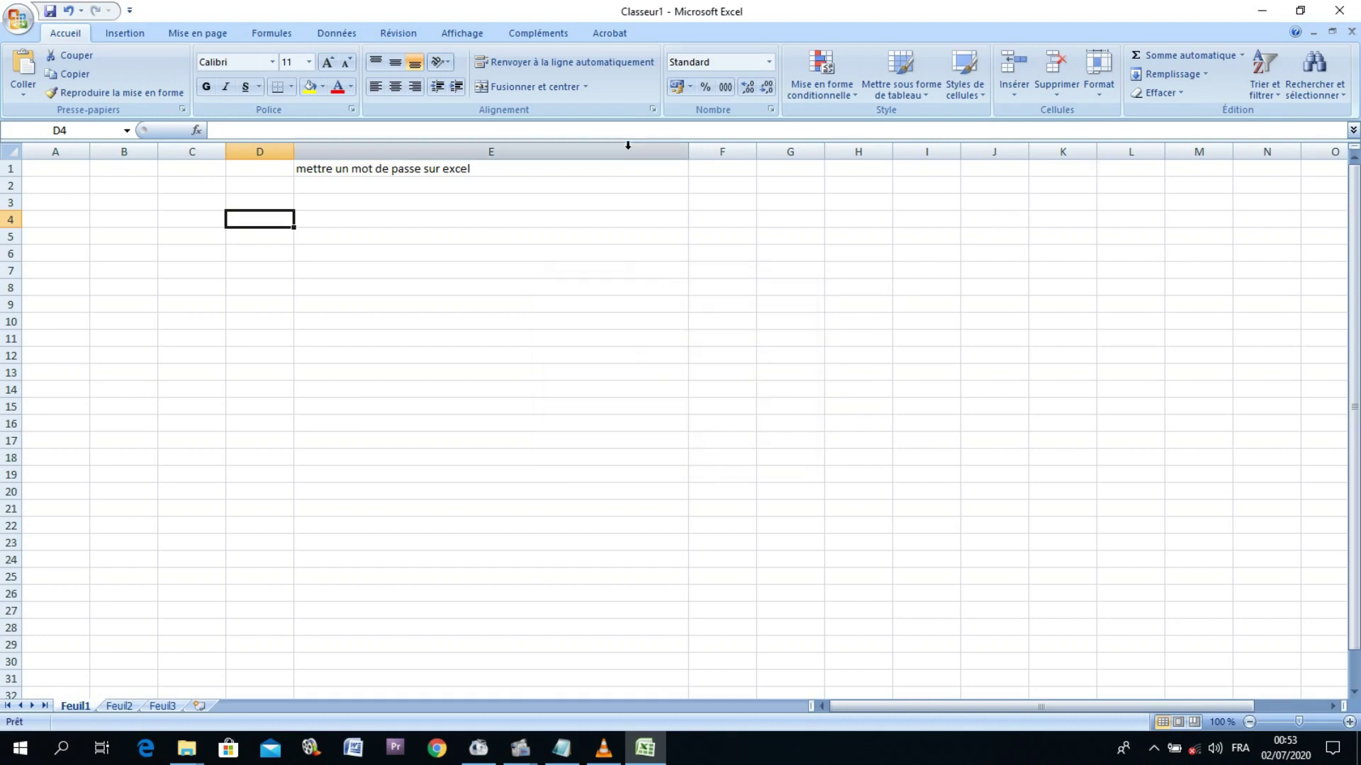
Step: Save Classeur1 to Documents as Excel 97 - 2003, replacing the existing file without converting
click(51, 12)
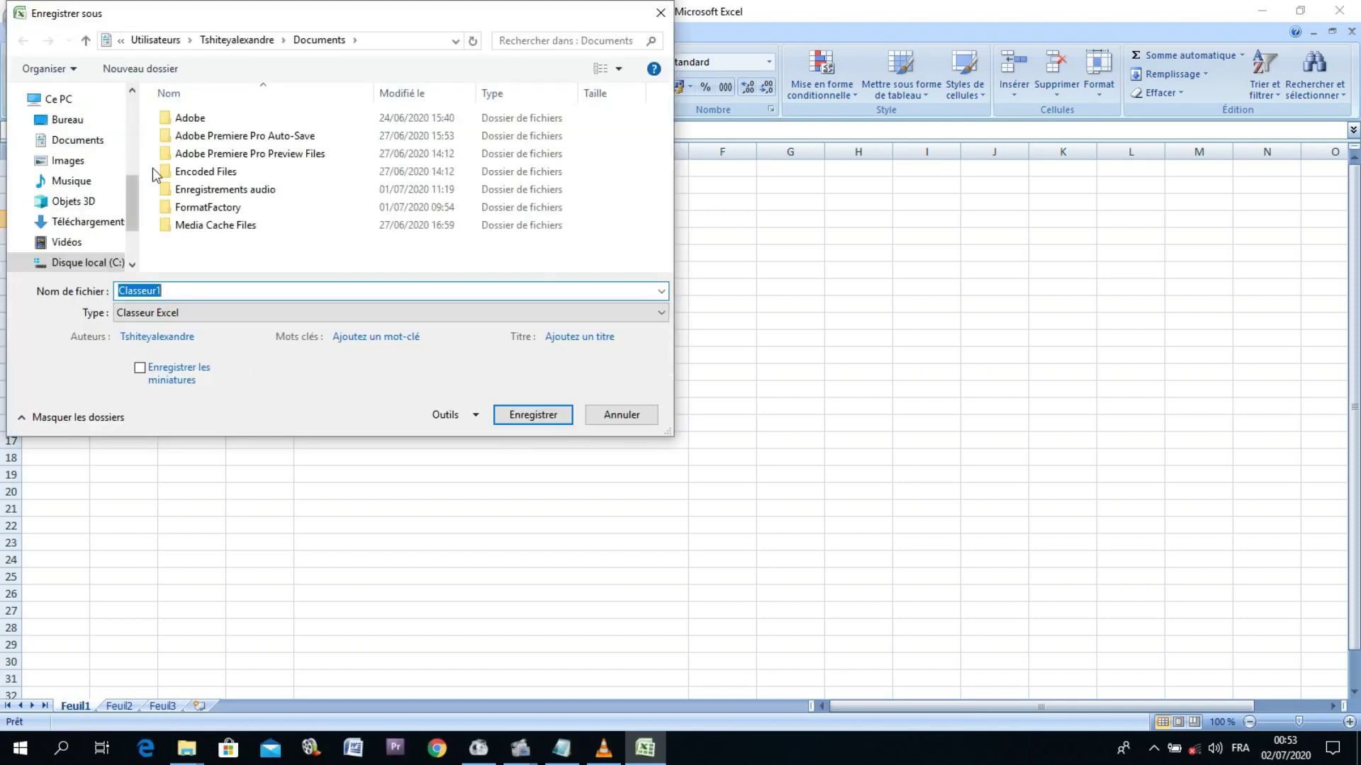
click(85, 149)
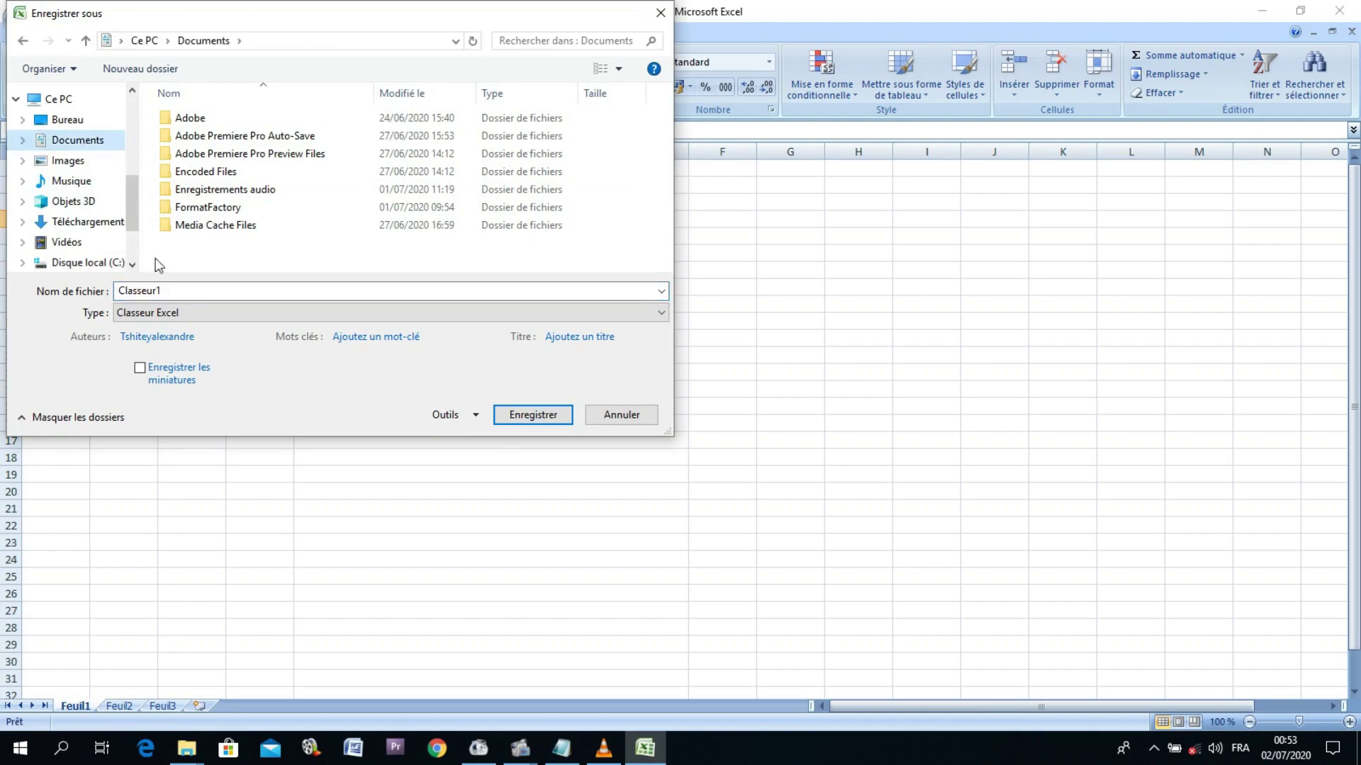
click(180, 314)
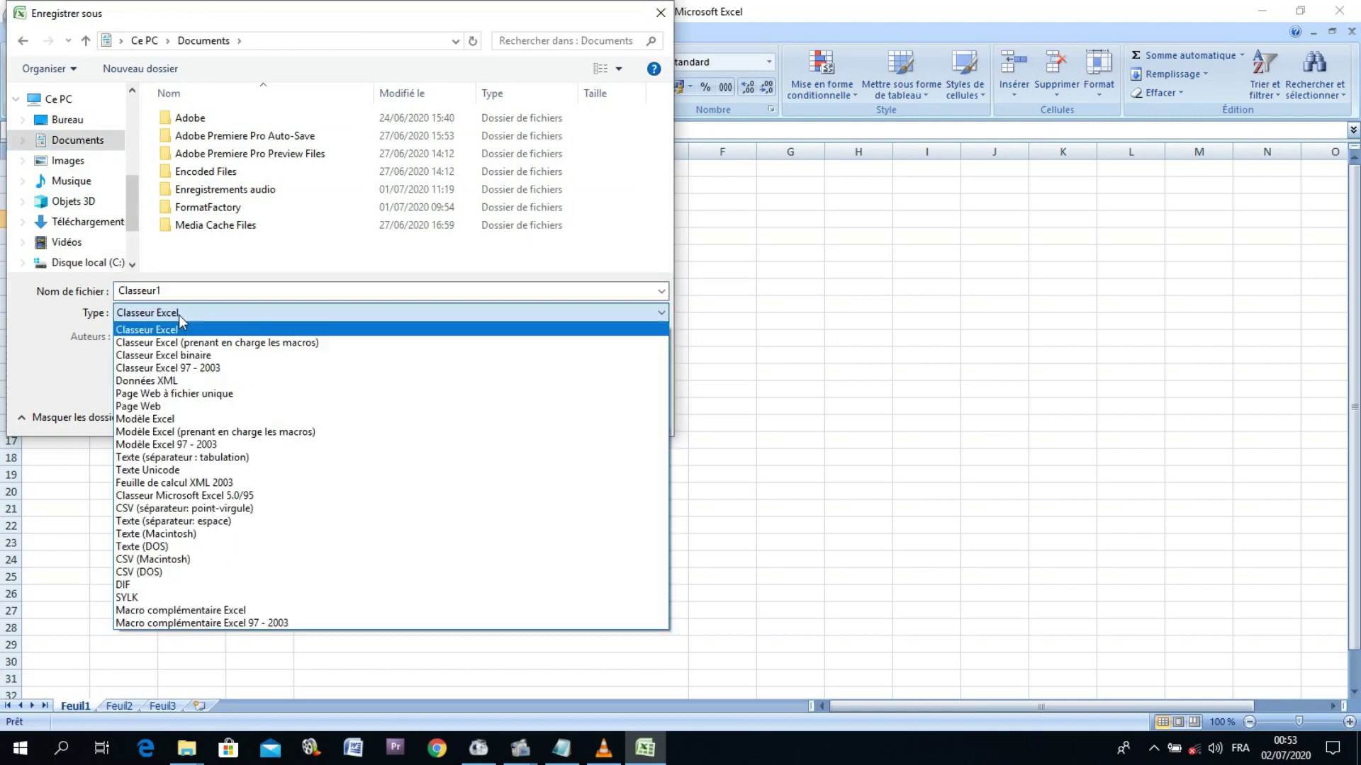
click(196, 368)
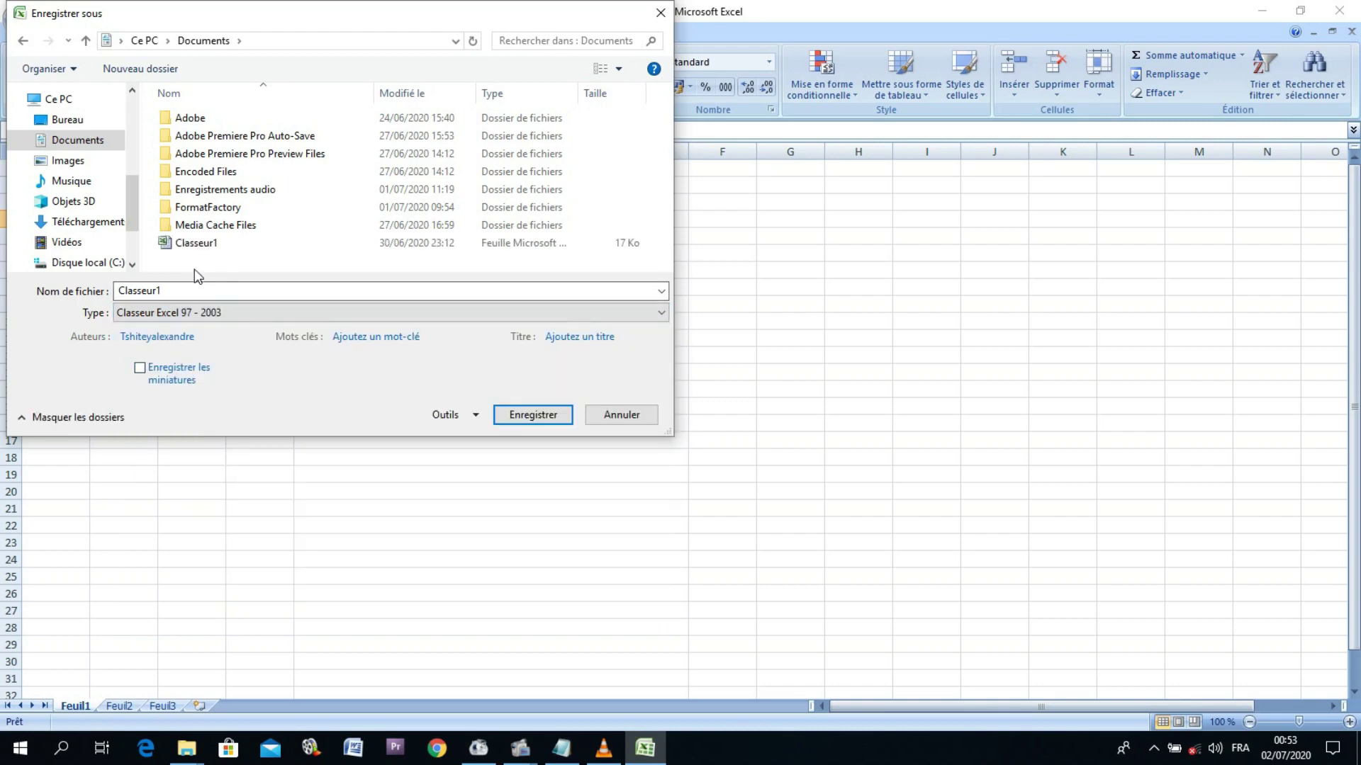
click(517, 418)
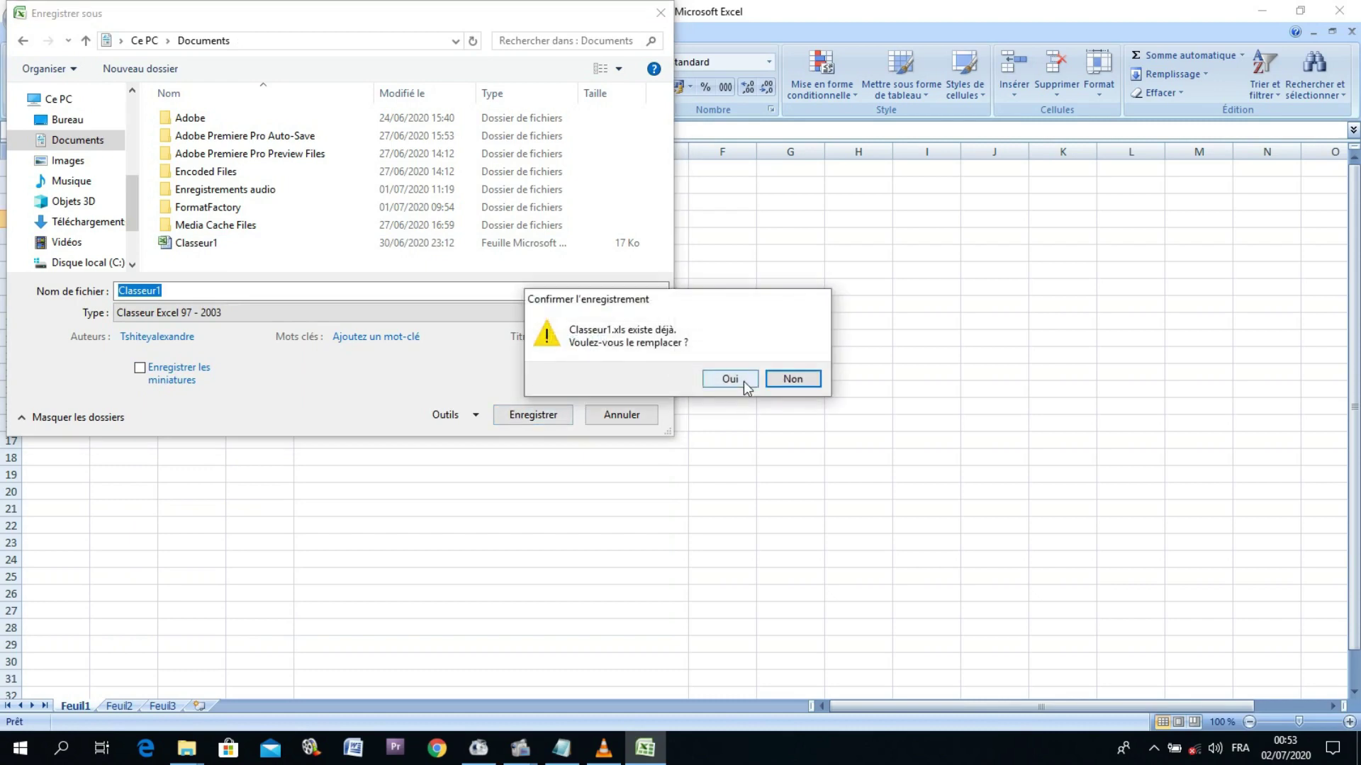
click(741, 386)
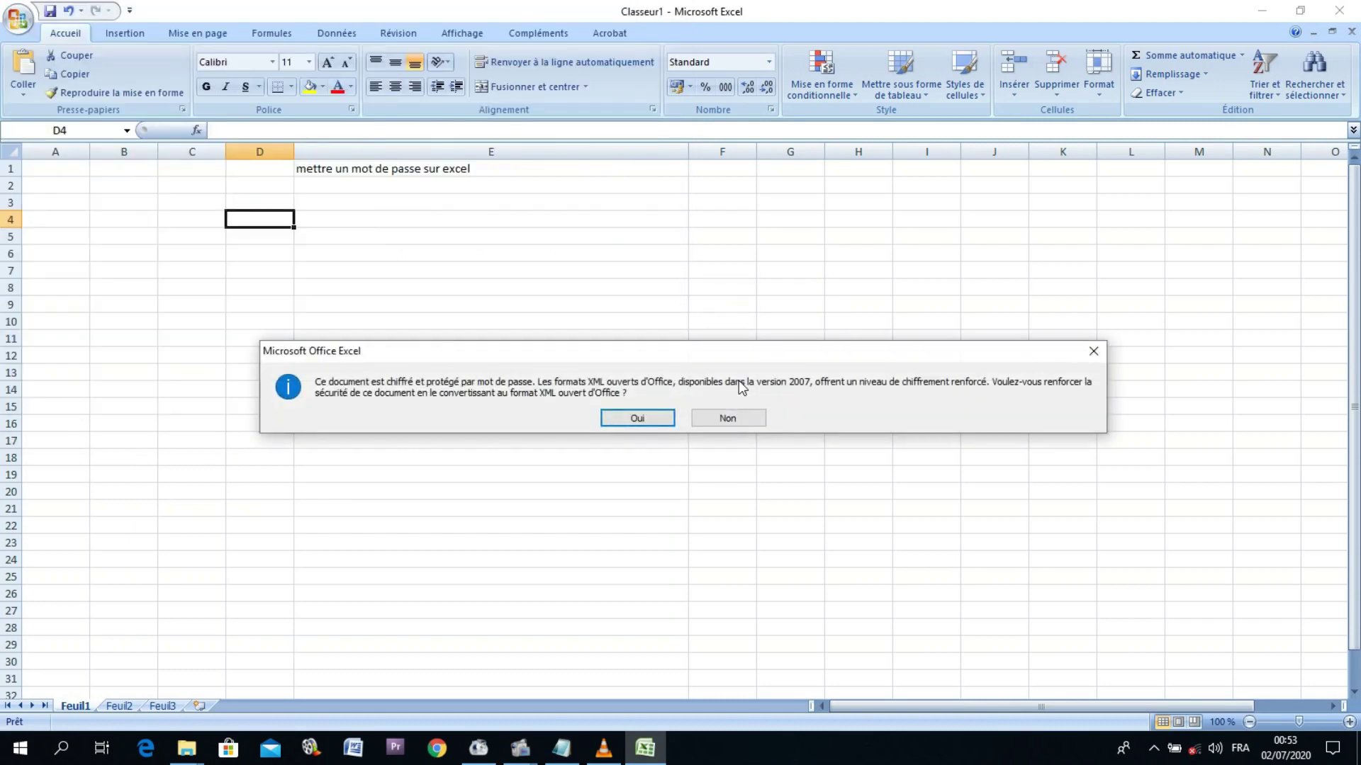
click(728, 420)
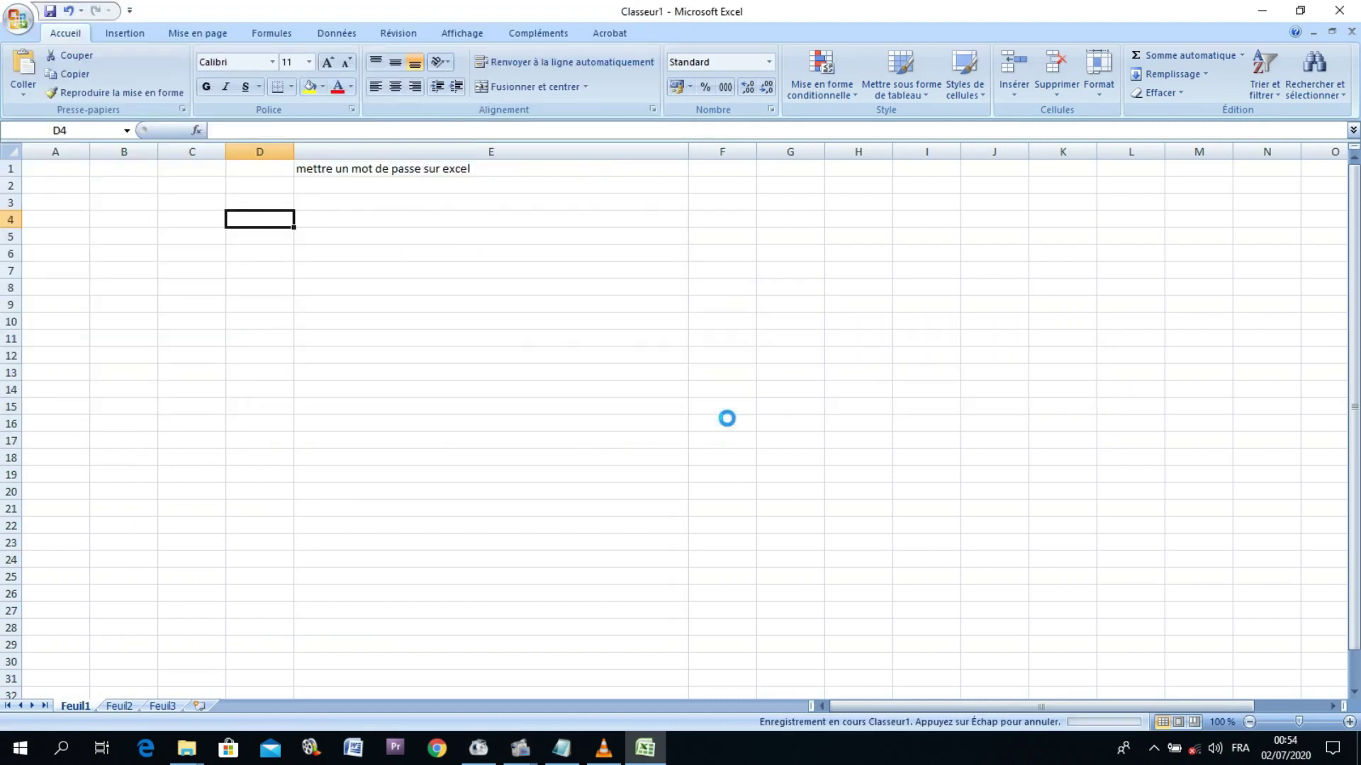
Step: Close Excel, reopen Classeur1 from Documents by entering its password, then close it again
click(1338, 10)
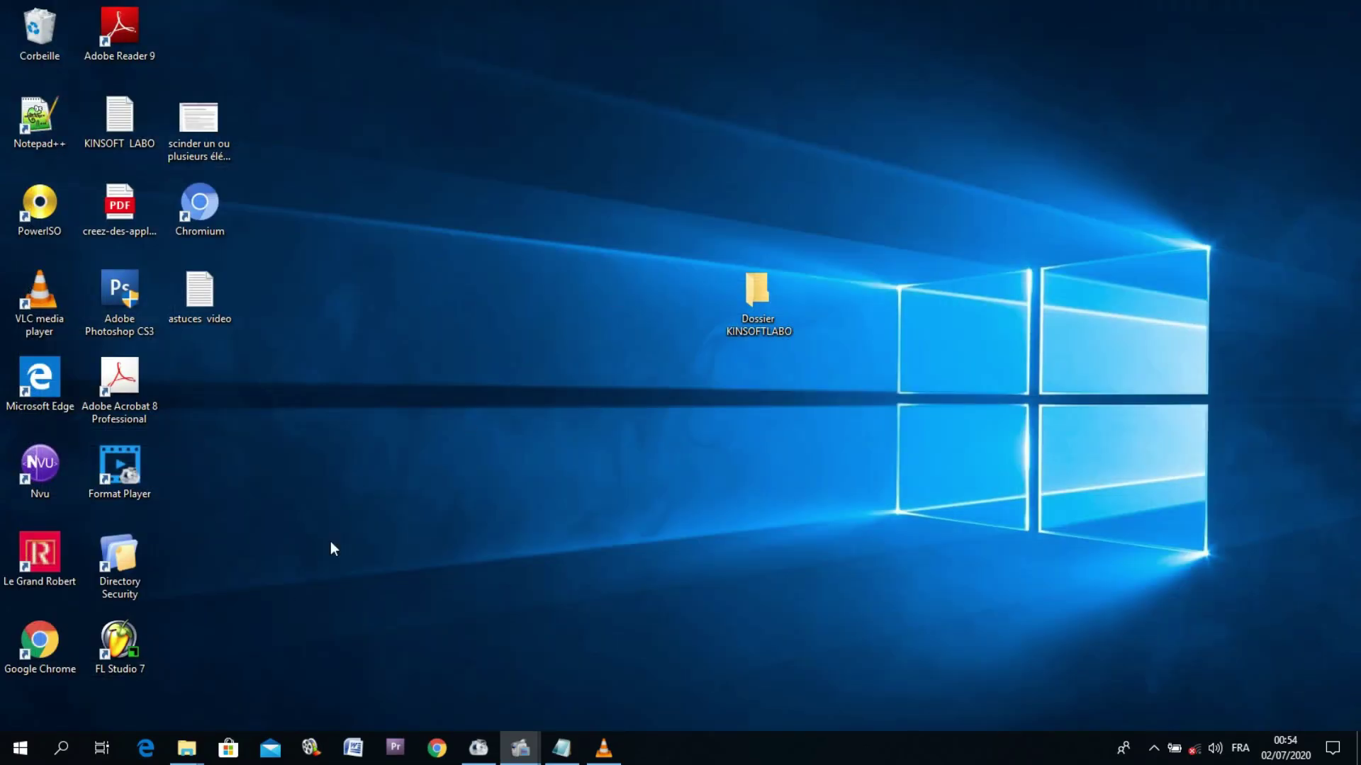
mouse_move(195, 742)
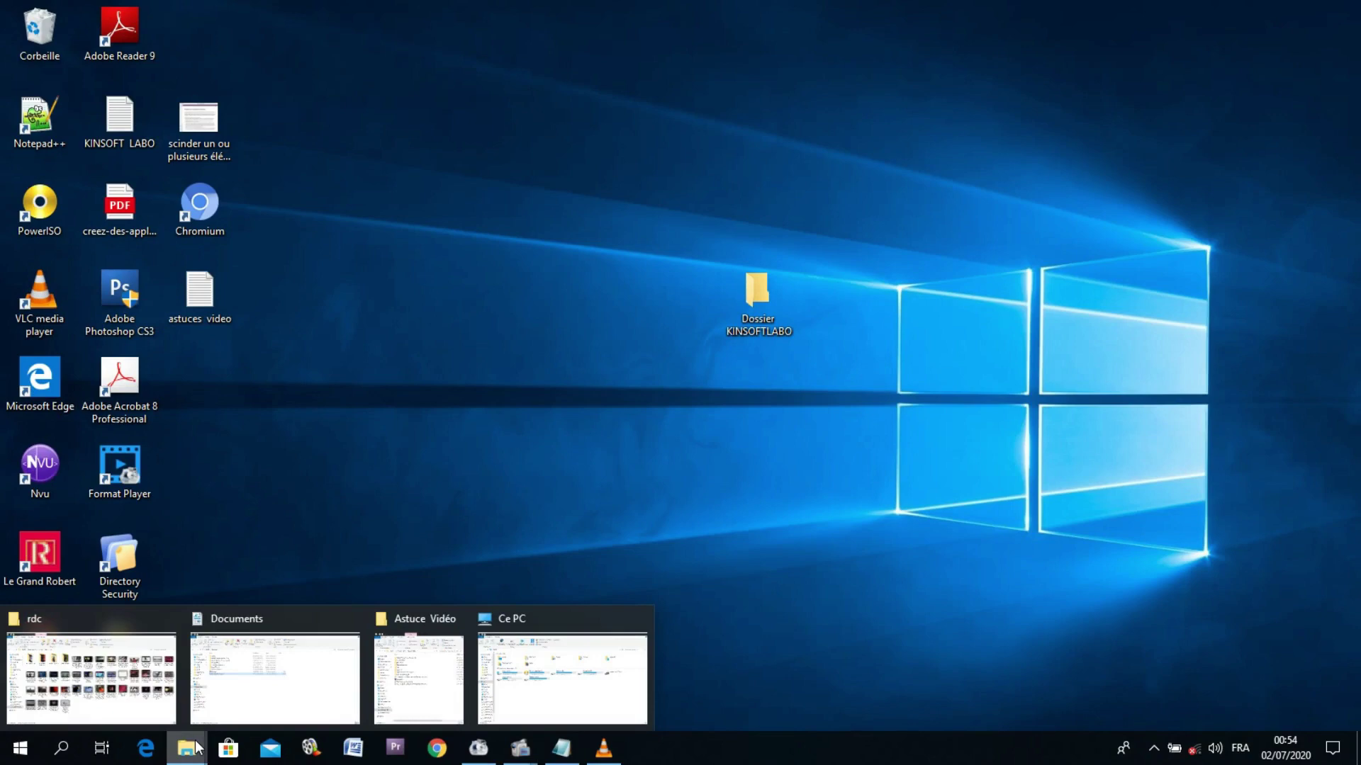
click(237, 684)
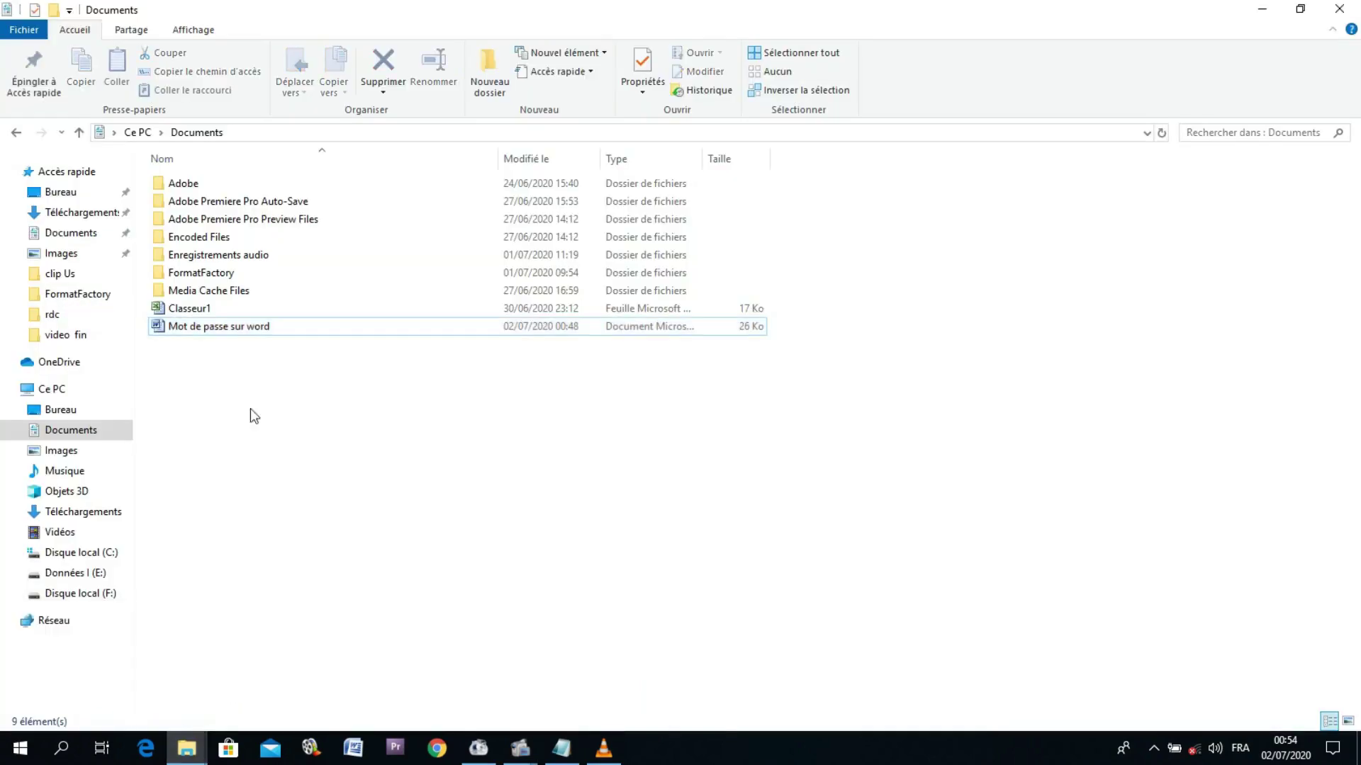
double_click(190, 309)
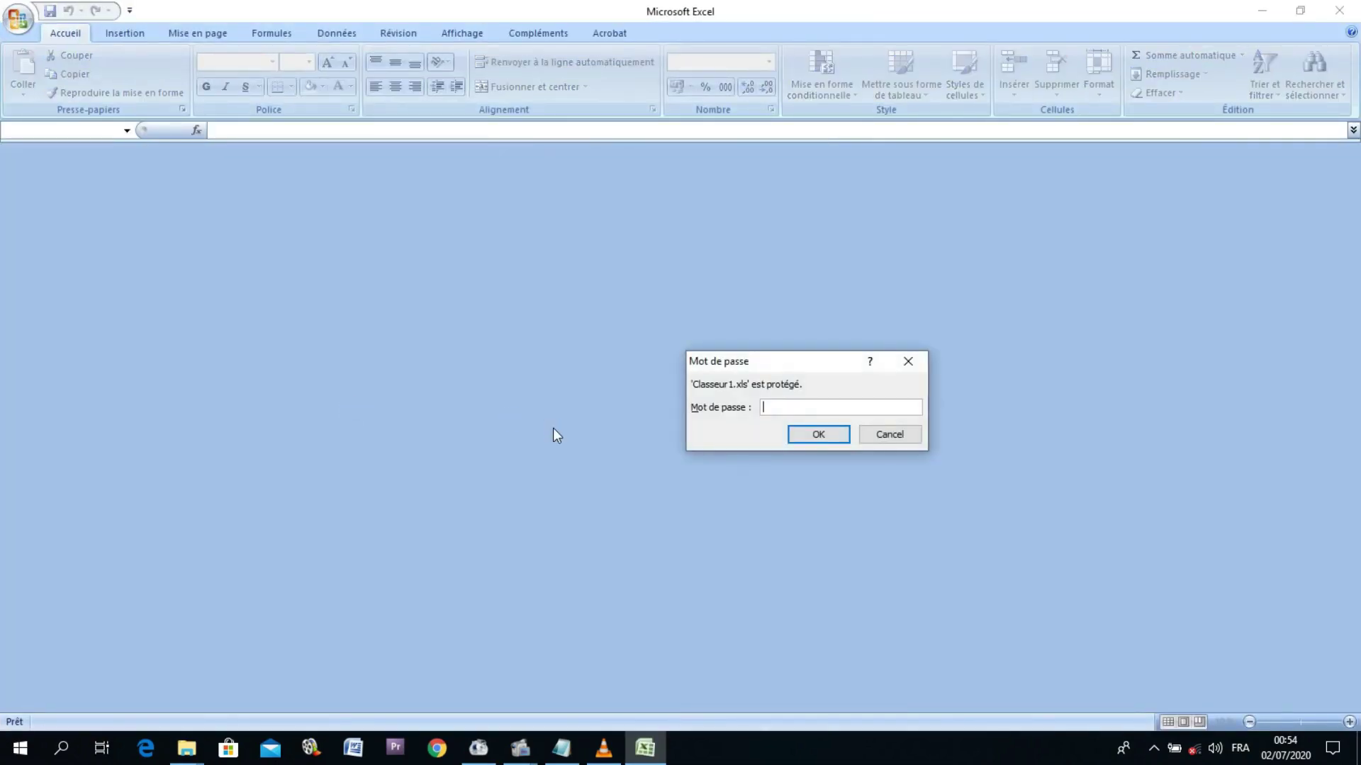
text(123456)
click(794, 440)
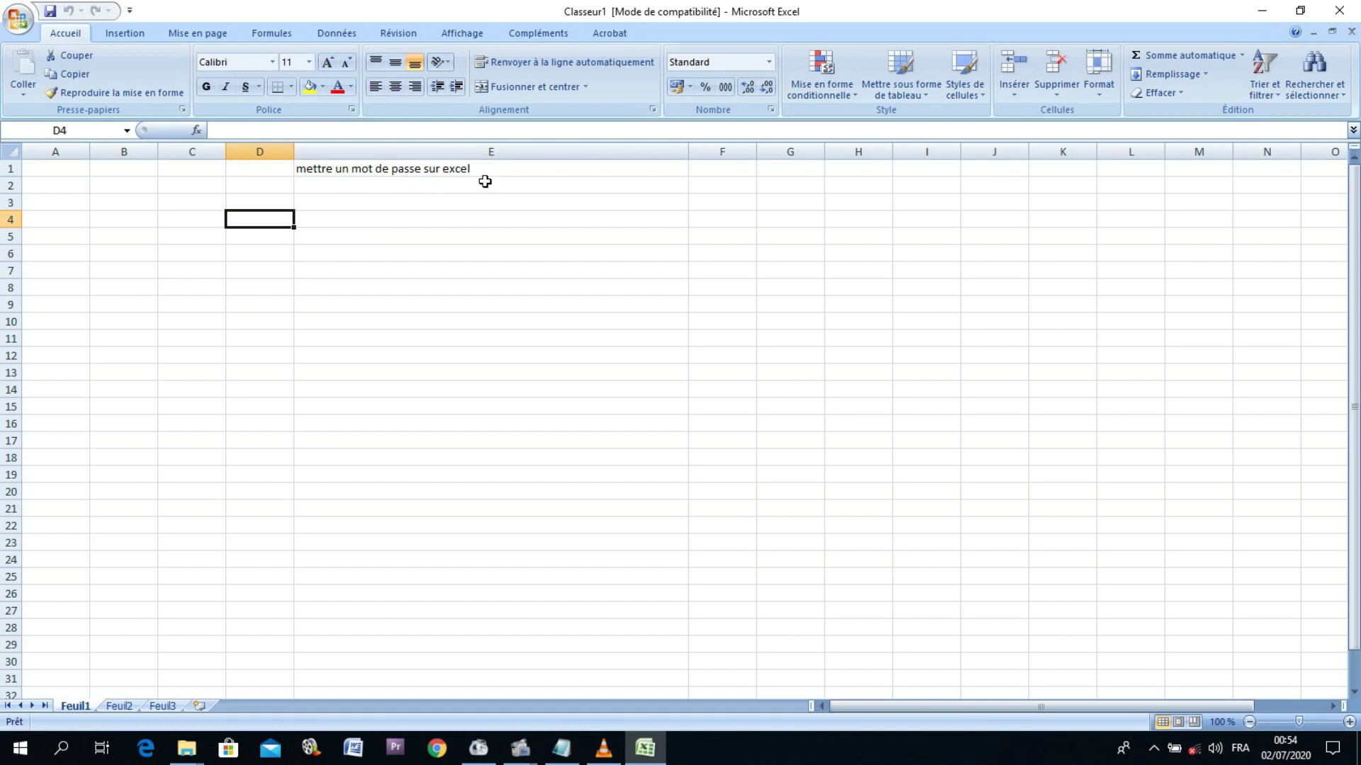
click(1340, 12)
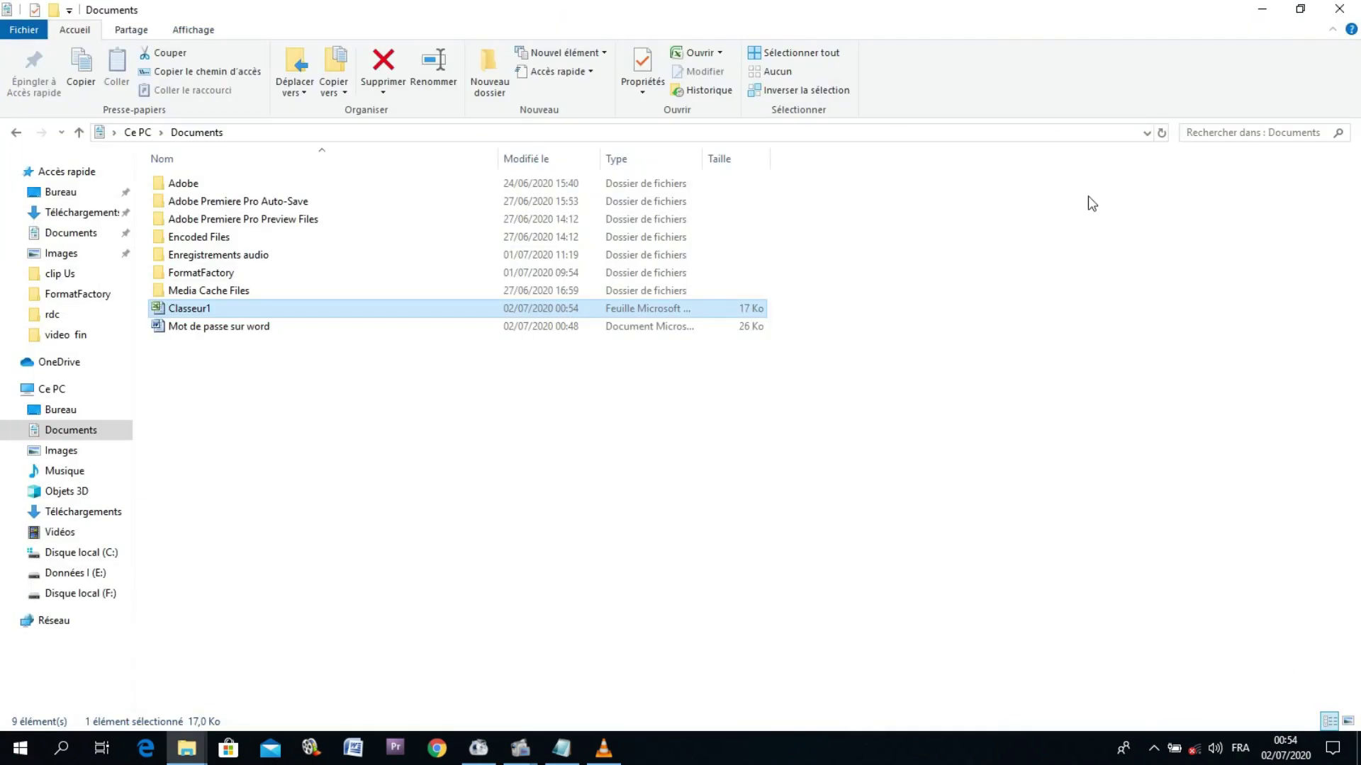
Step: Minimize the Documents window and search Windows for 'access'
click(1262, 8)
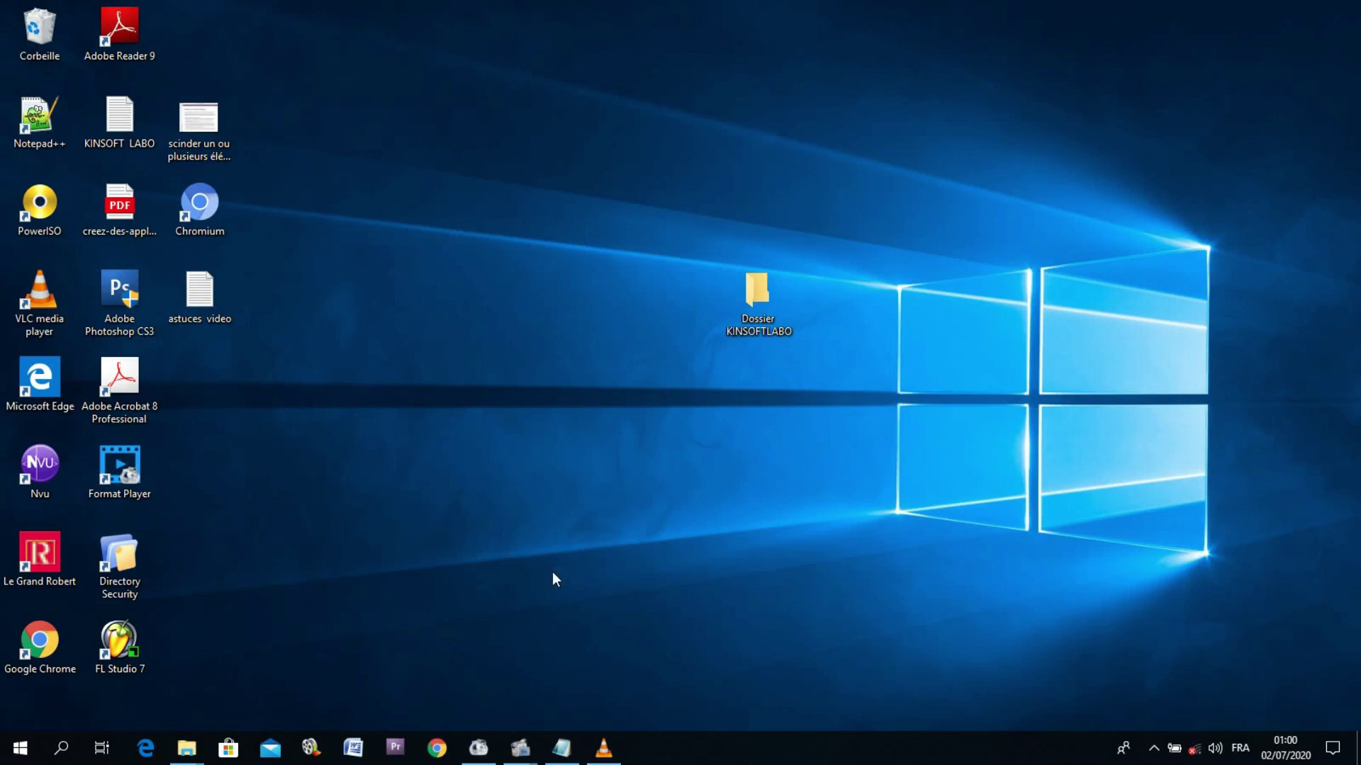
click(59, 745)
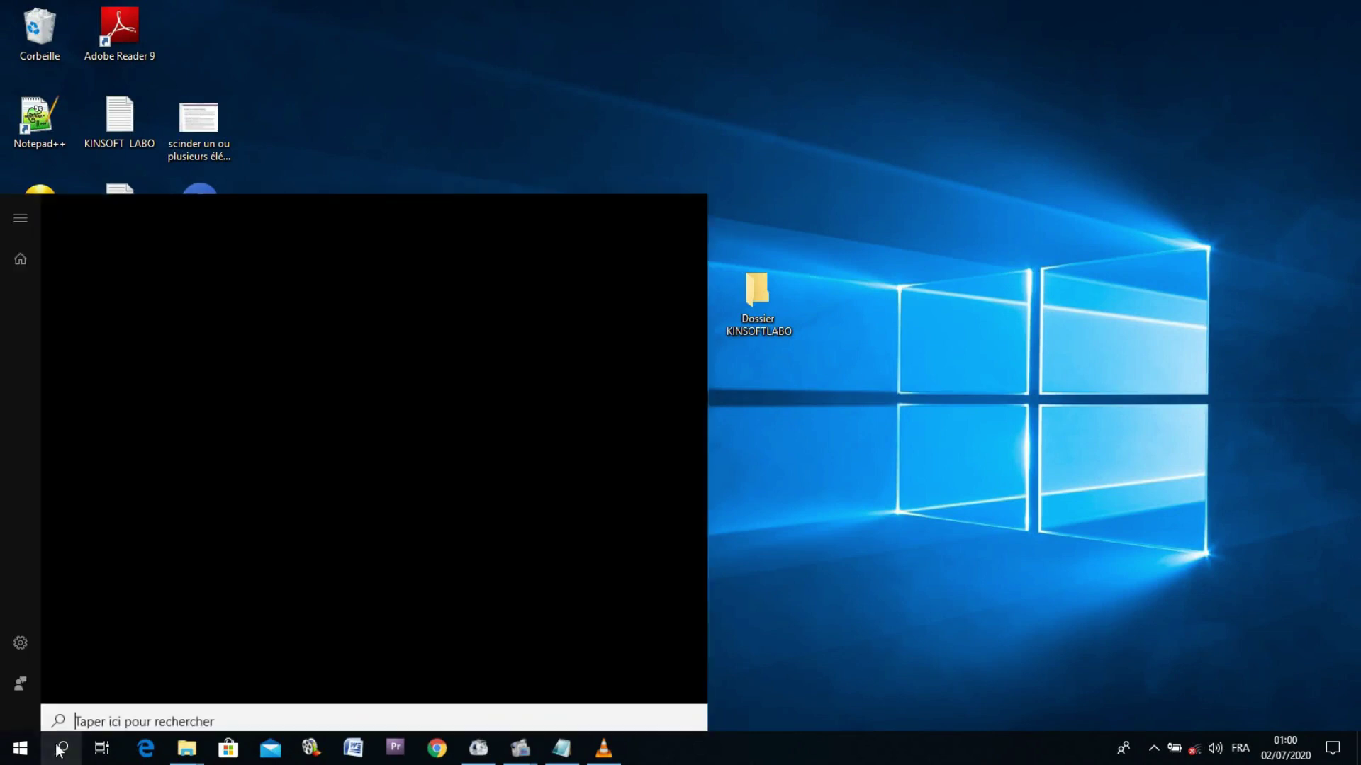
text(acces)
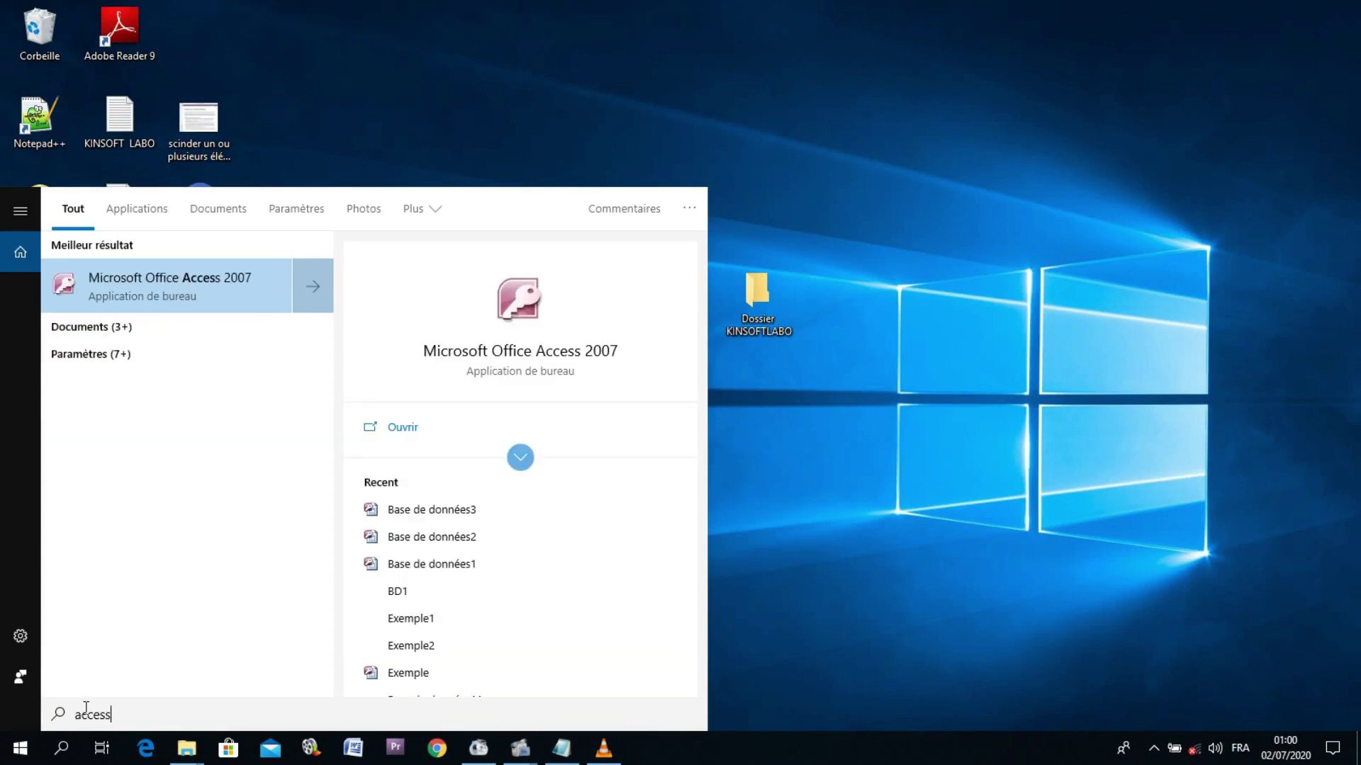
text(s)
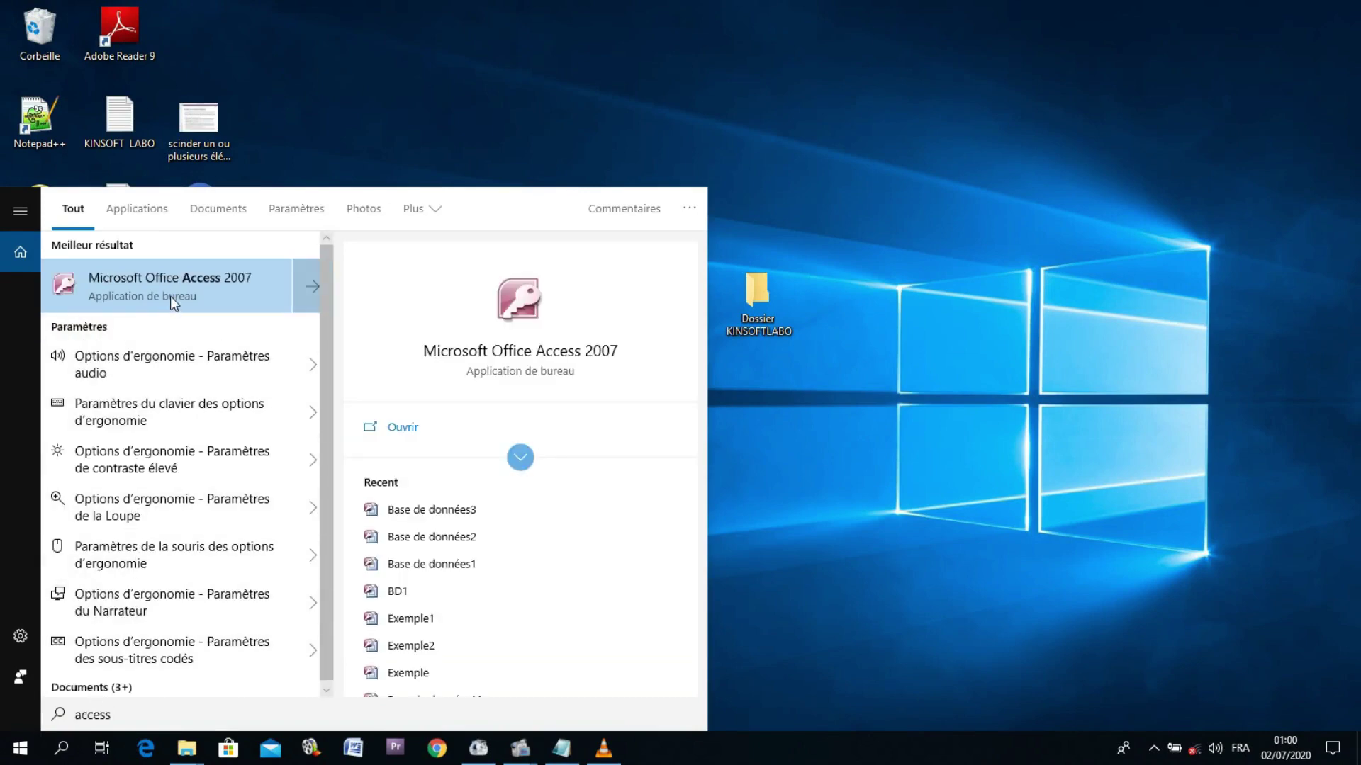
Step: Launch Access 2007, choose Blank Database, and name it 'base de donnee avec mot de passe'
click(170, 296)
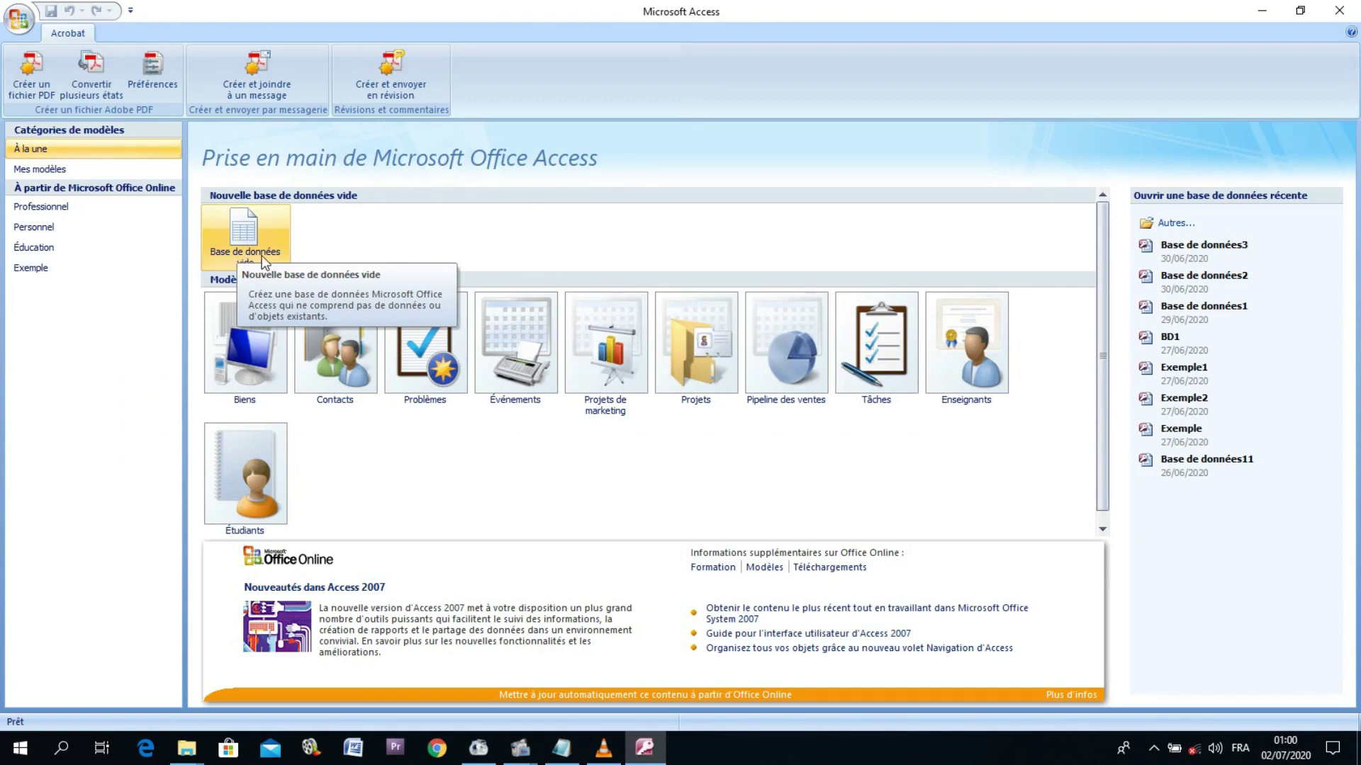
click(251, 239)
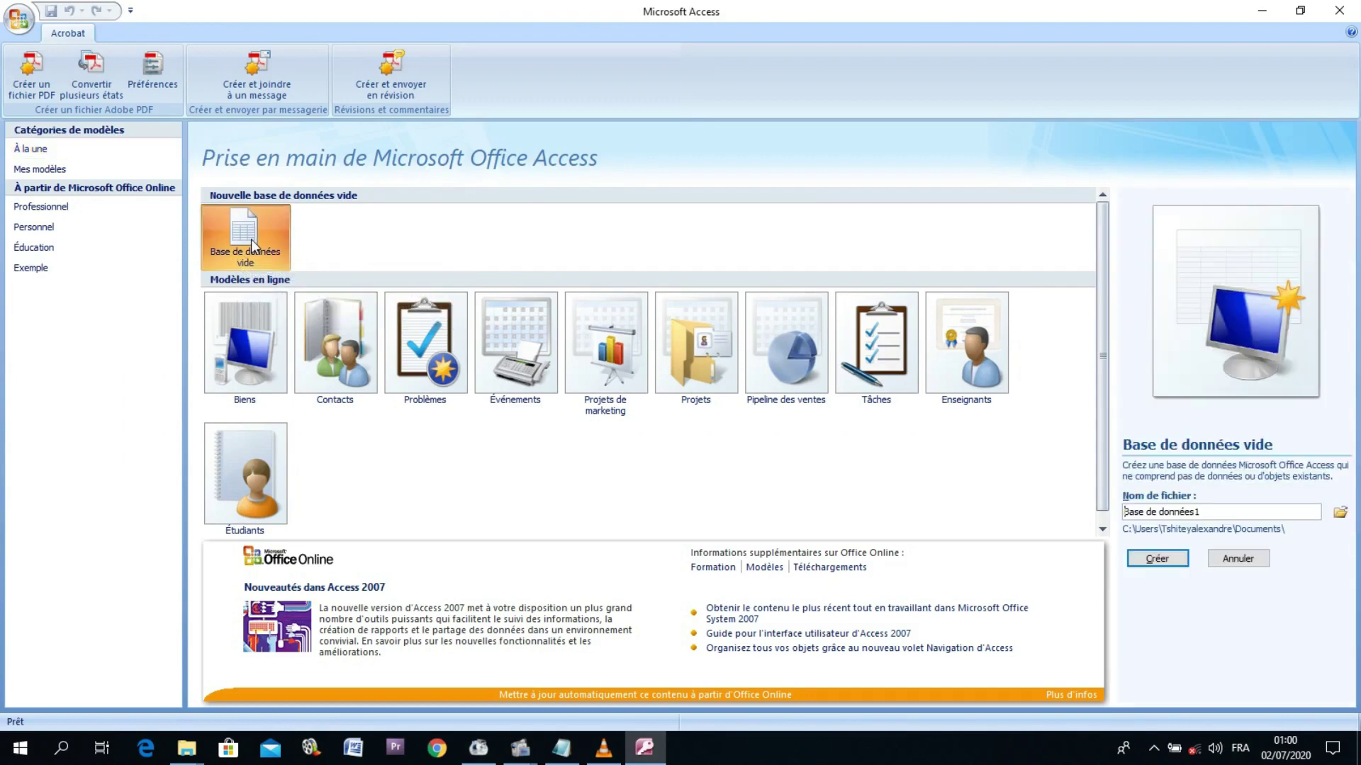
click(1239, 512)
key(BackSpace)
key(BackSpace)
key(BackSpace)
key(BackSpace)
key(BackSpace)
key(BackSpace)
key(BackSpace)
key(BackSpace)
key(BackSpace)
key(BackSpace)
key(BackSpace)
key(BackSpace)
key(BackSpace)
key(BackSpace)
key(BackSpace)
key(BackSpace)
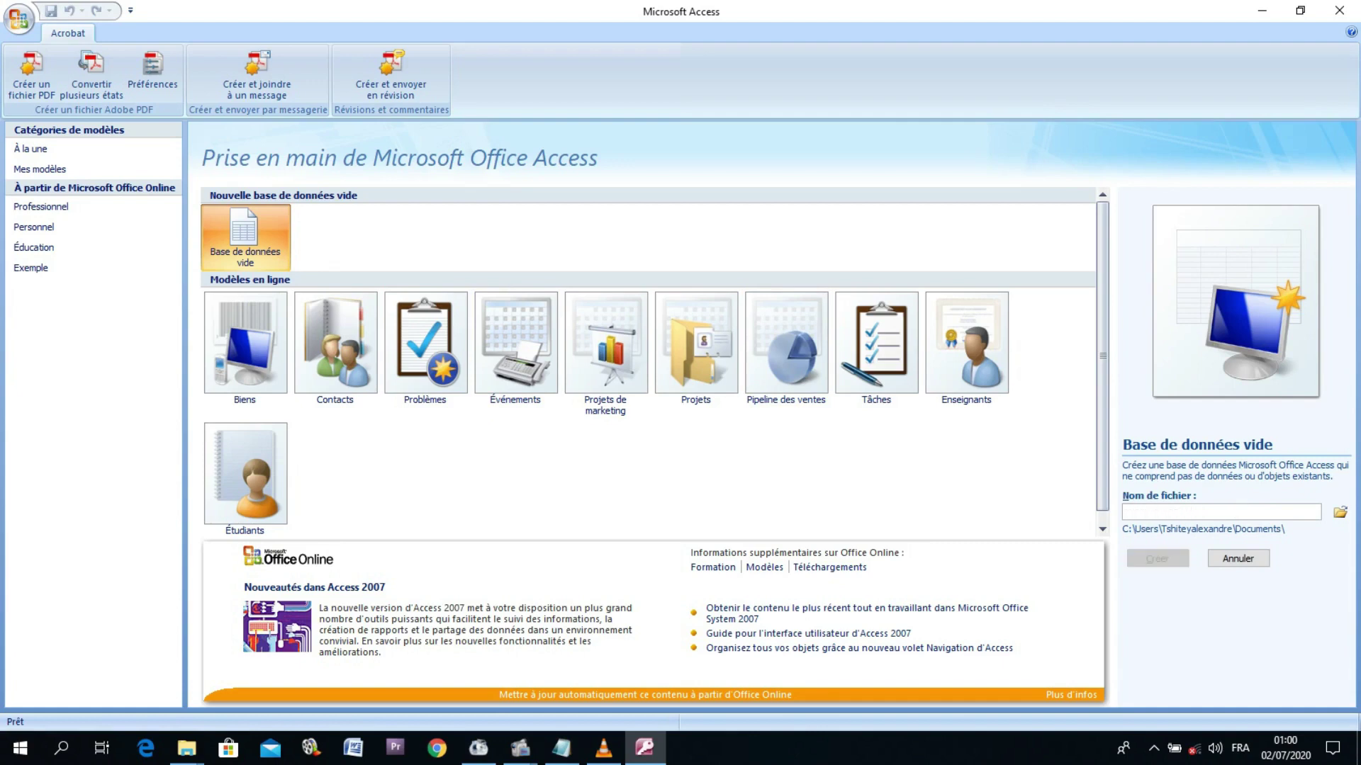
text(ba)
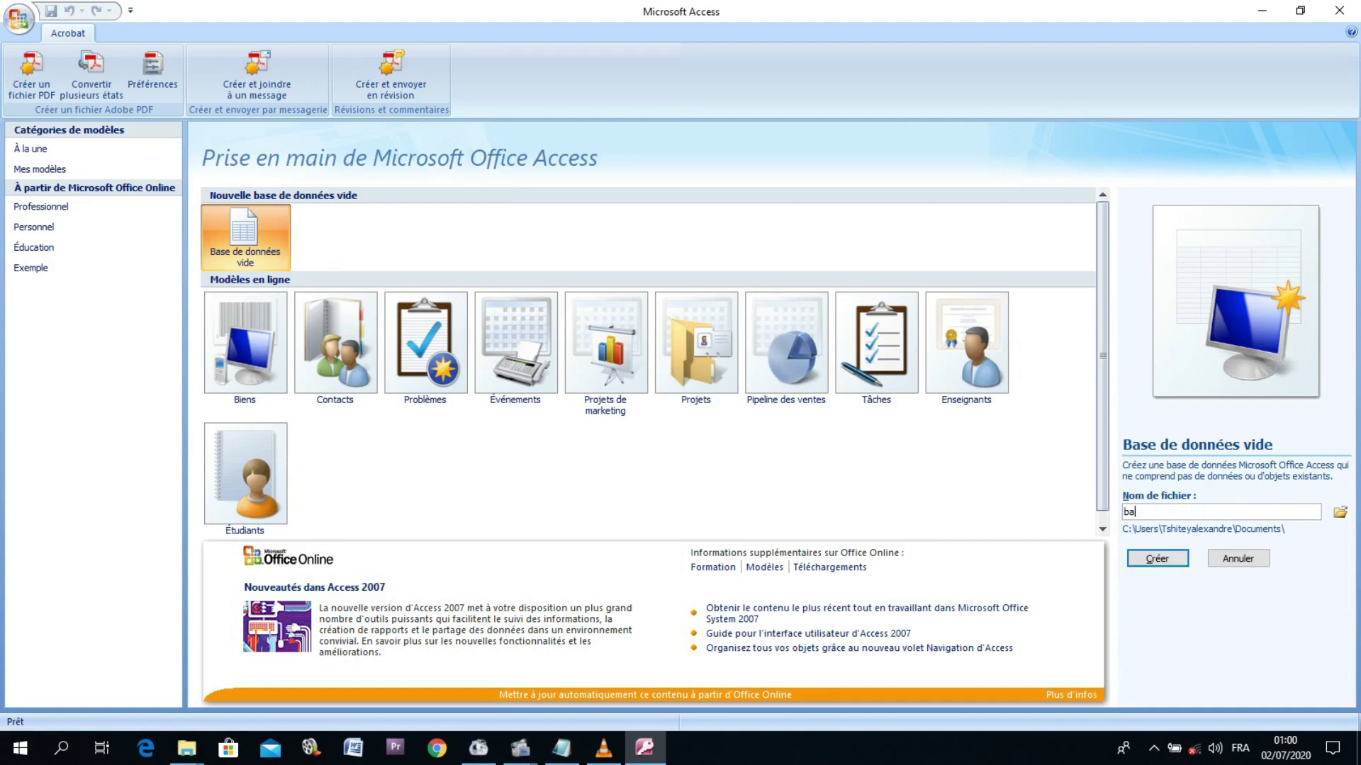
text(se de donnee avec mot de passe)
Step: Create the database and enter 'mettre un mot de passe sur access' in Table1's first record, widening Champ1
click(1156, 559)
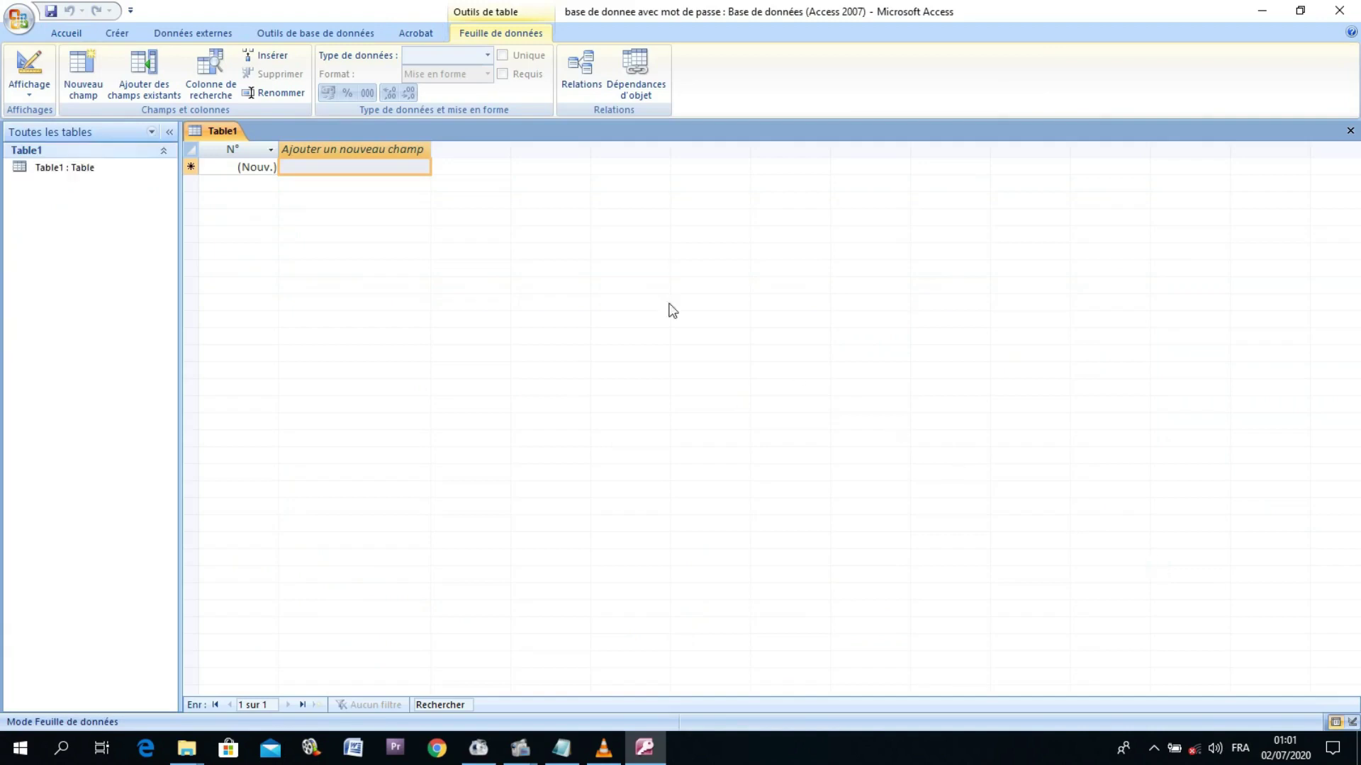
click(318, 165)
text(mettre)
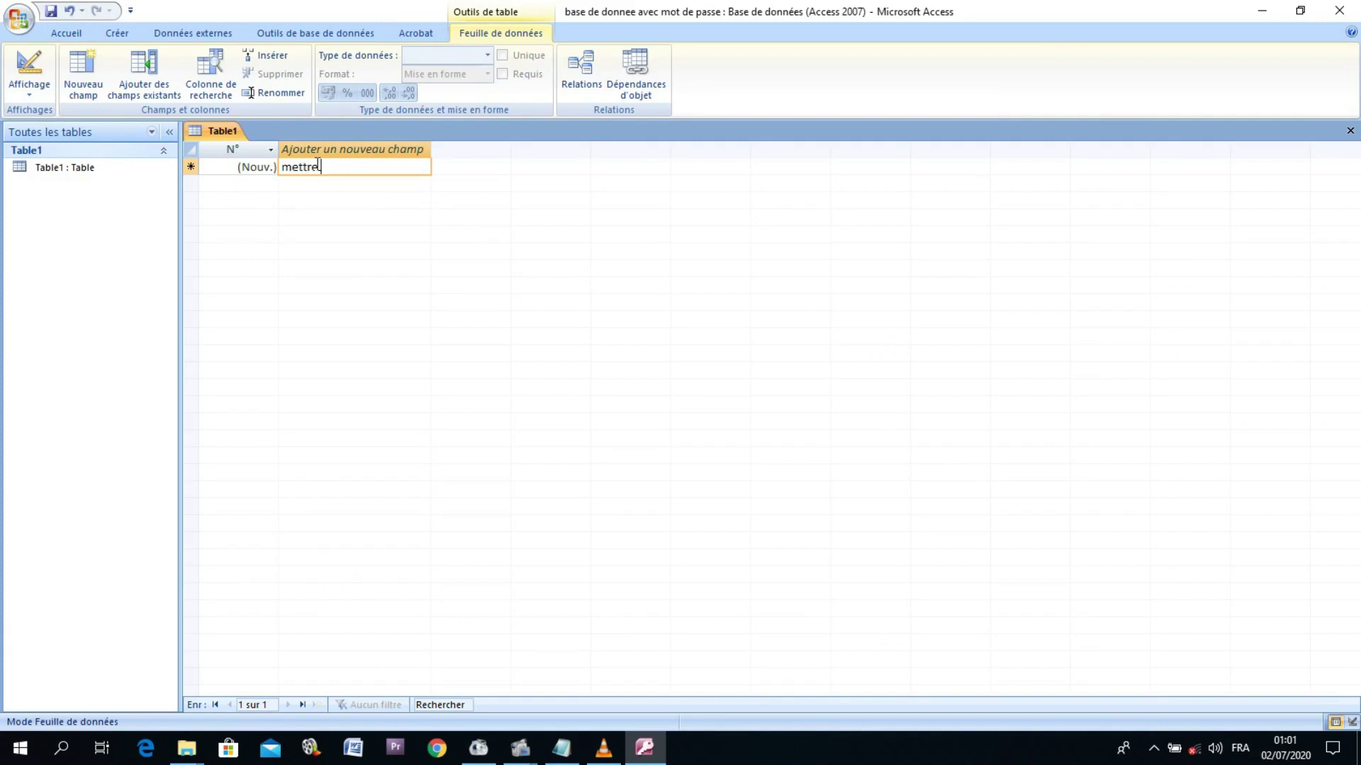
text( un mot de passe sur)
drag(431, 153, 438, 152)
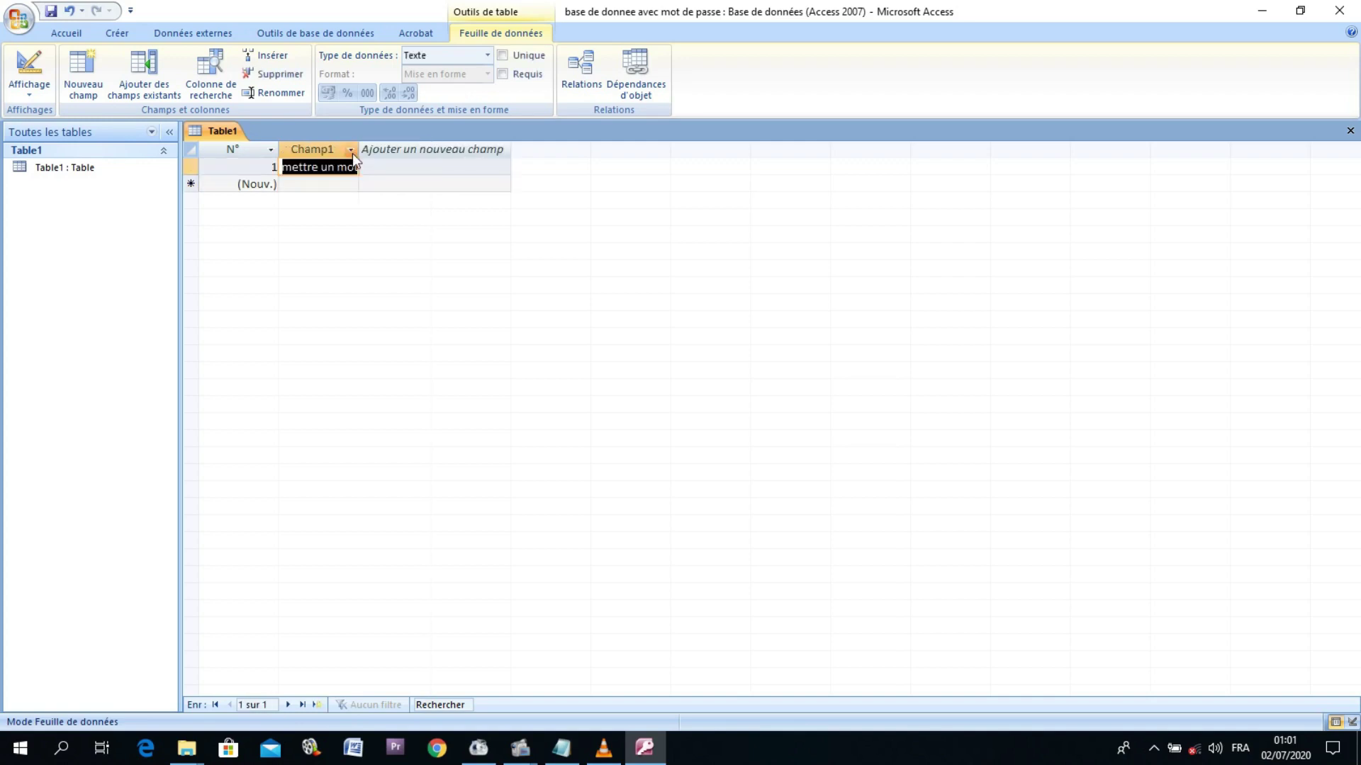
drag(359, 149, 471, 151)
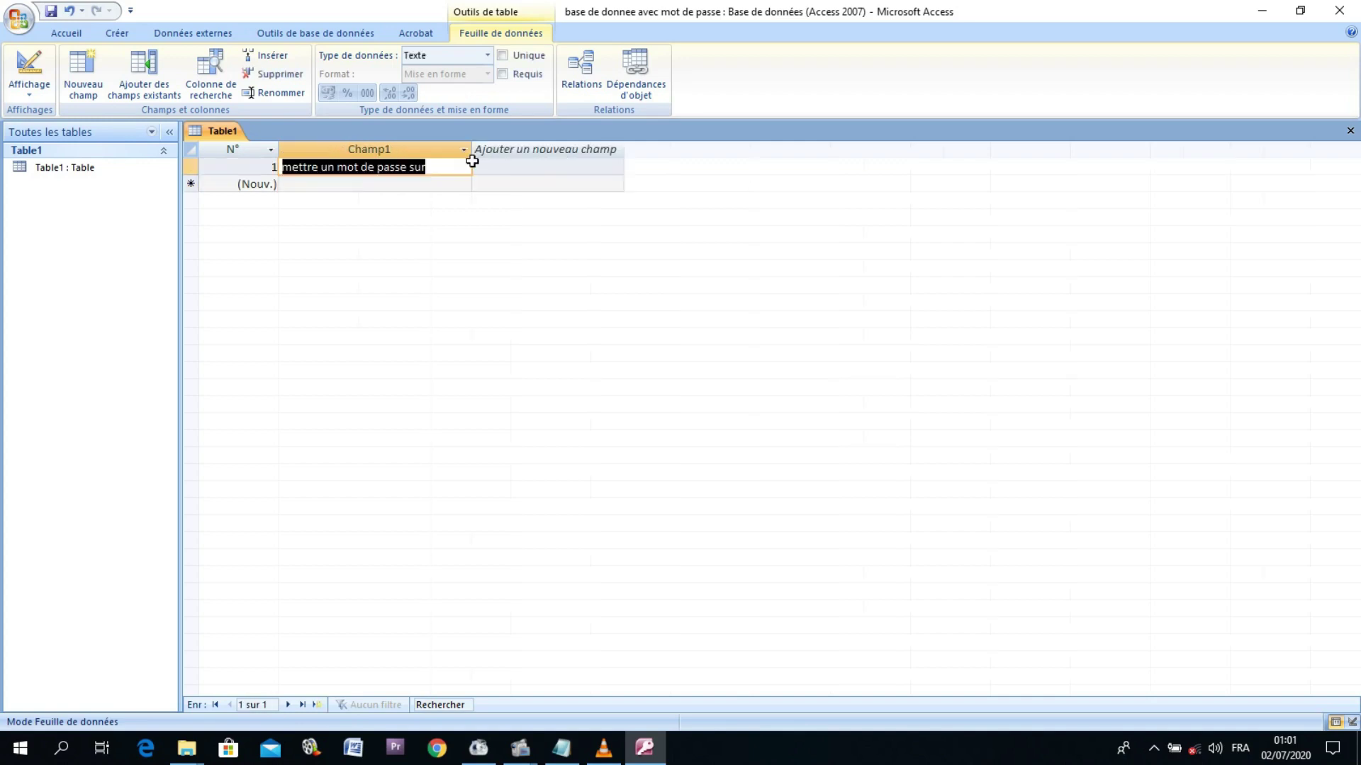
click(439, 170)
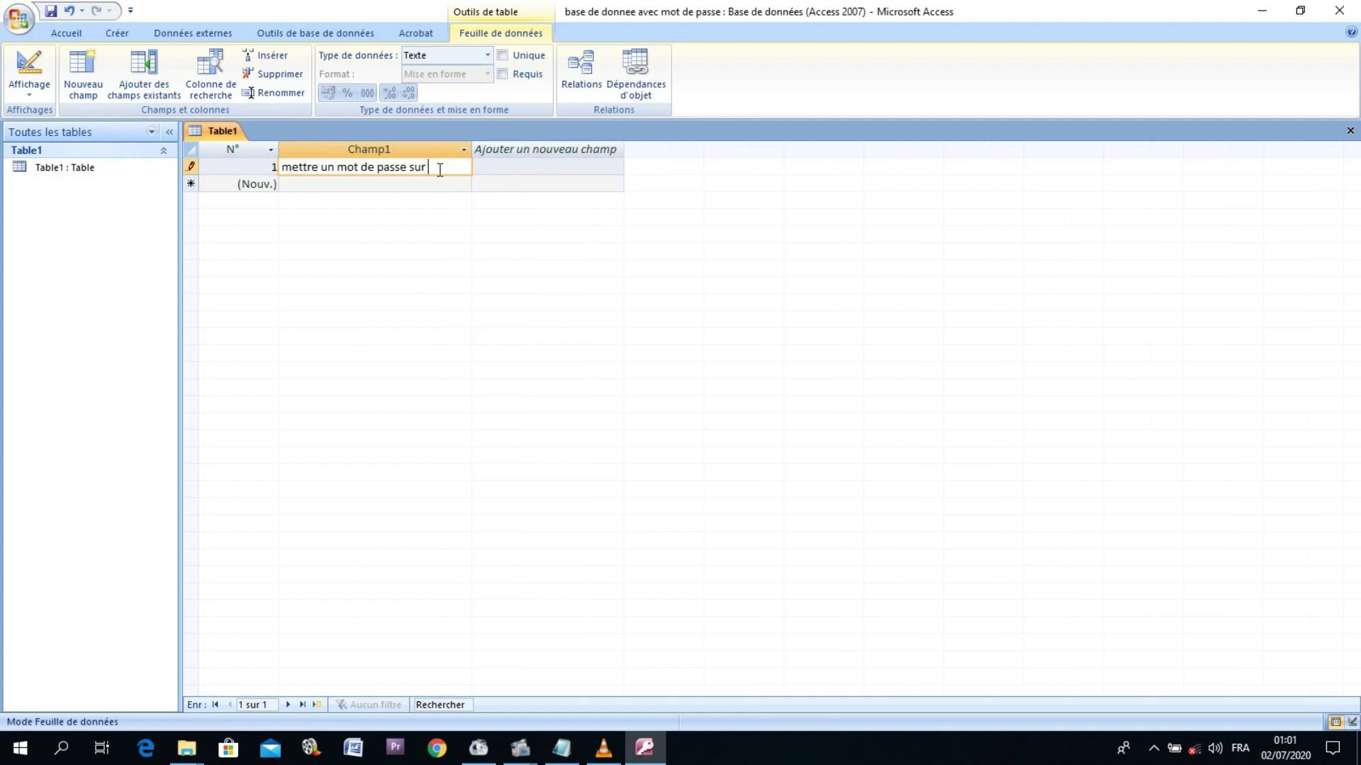
text(access)
click(443, 184)
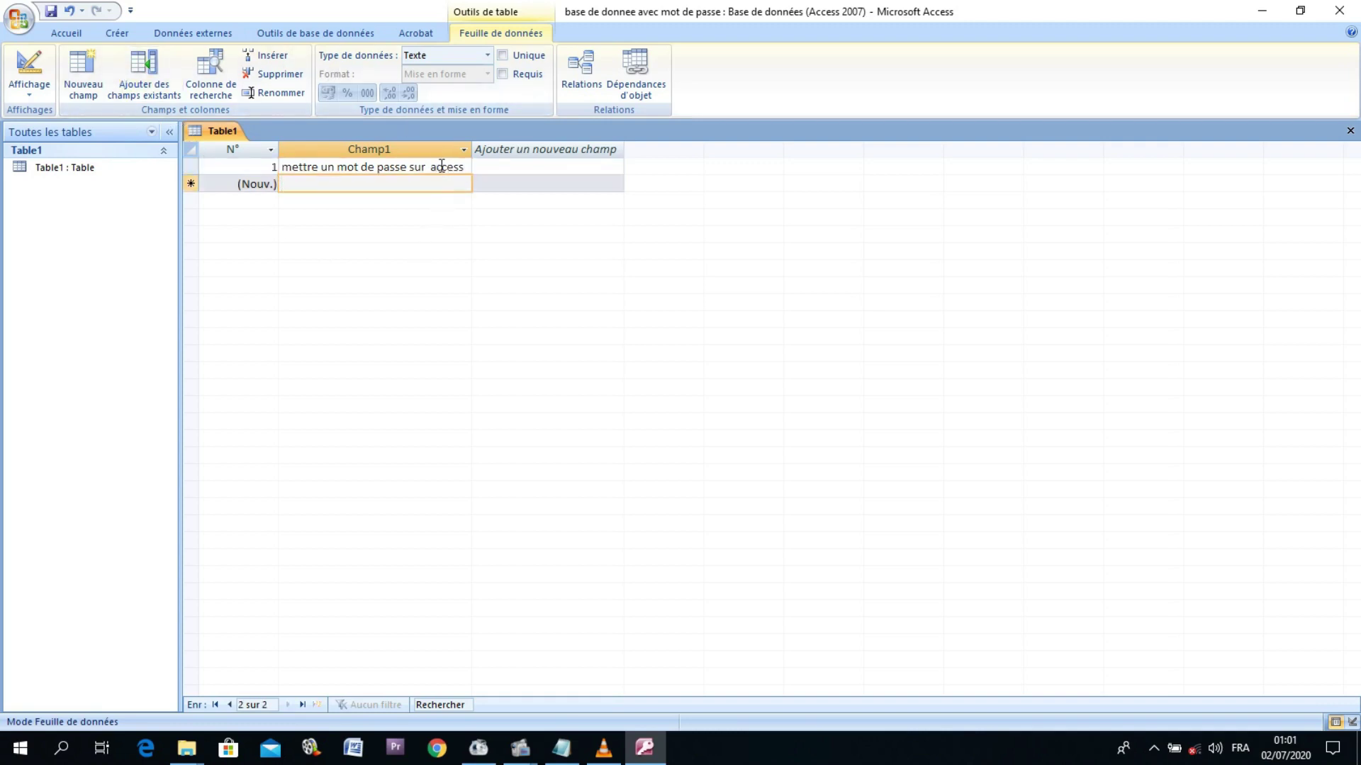
Step: Encrypt the database with a password via Outils de base de données > Chiffrer avec mot de passe
click(330, 36)
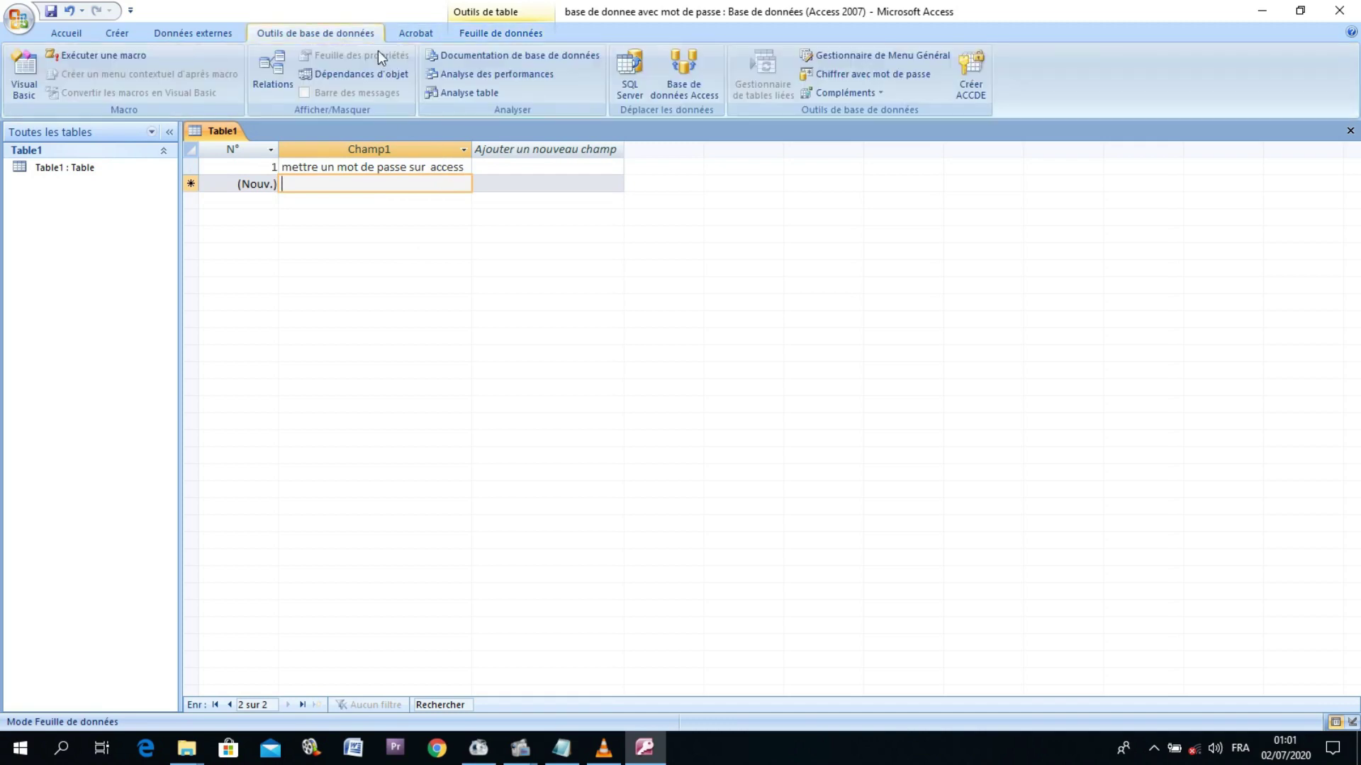
click(876, 73)
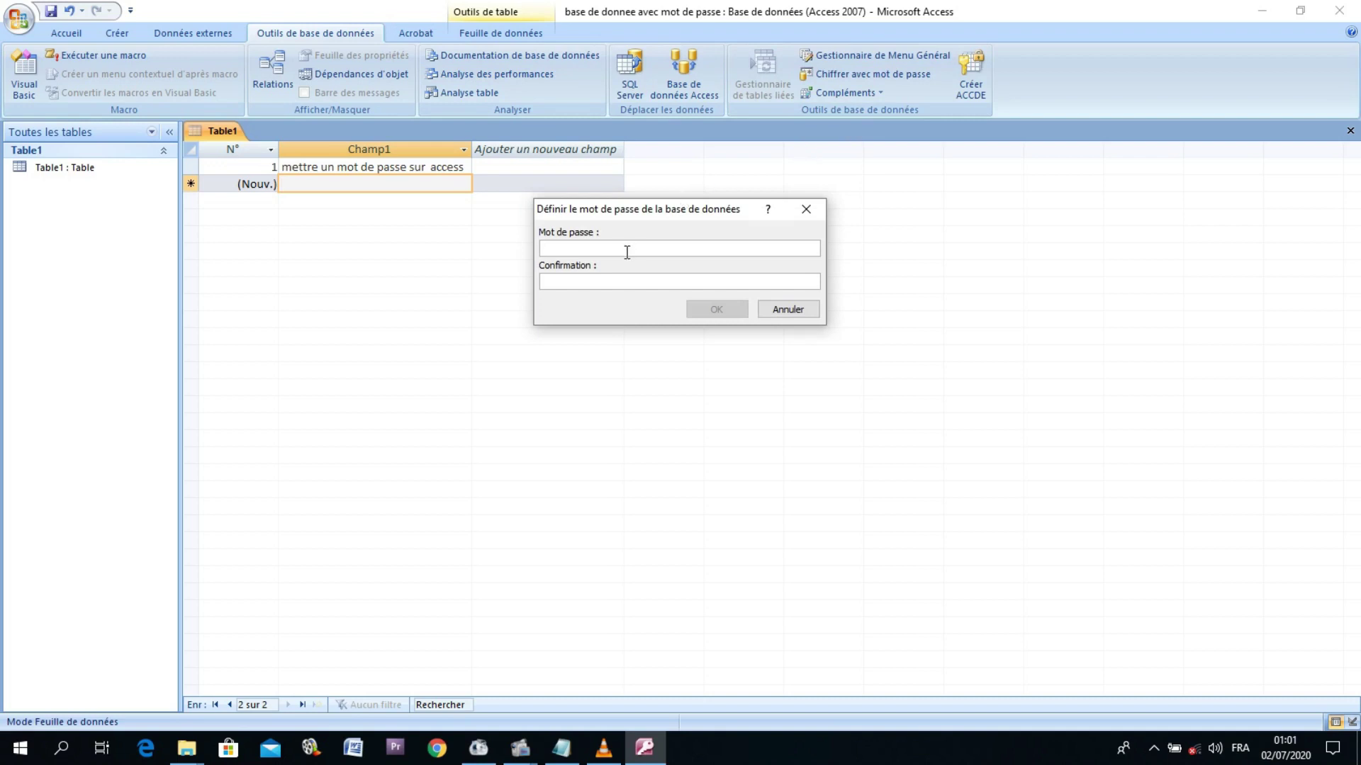
text(********)
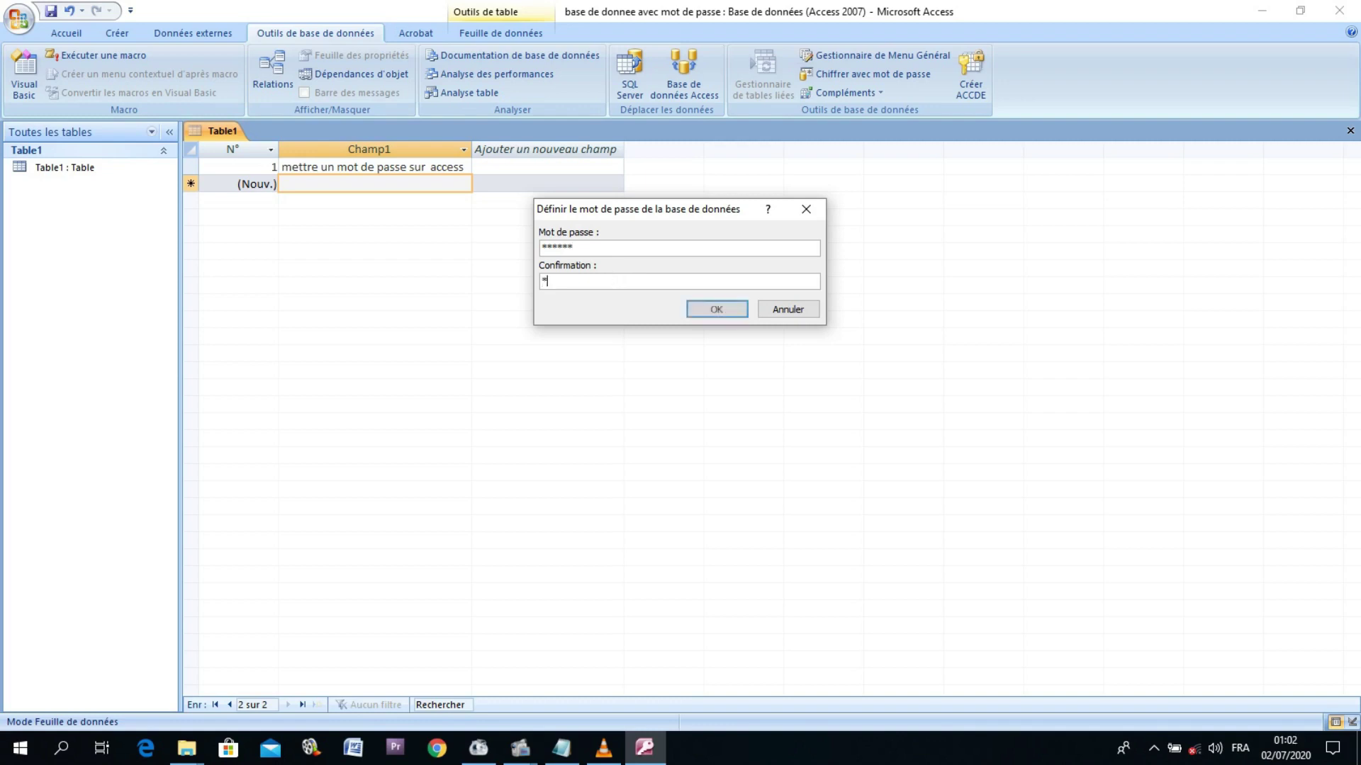
text(***)
click(701, 306)
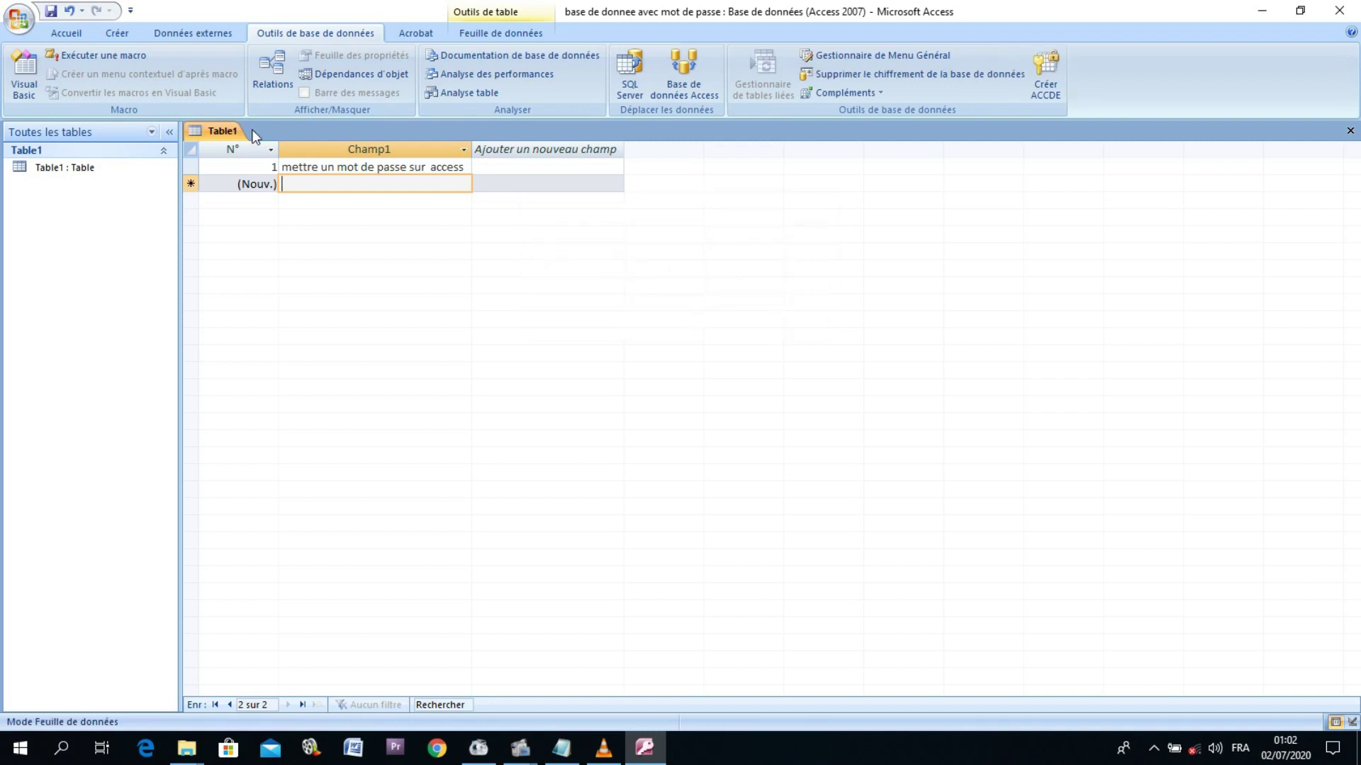
Step: Save Table1 as 'mot de passe sur access' and close Access
click(51, 11)
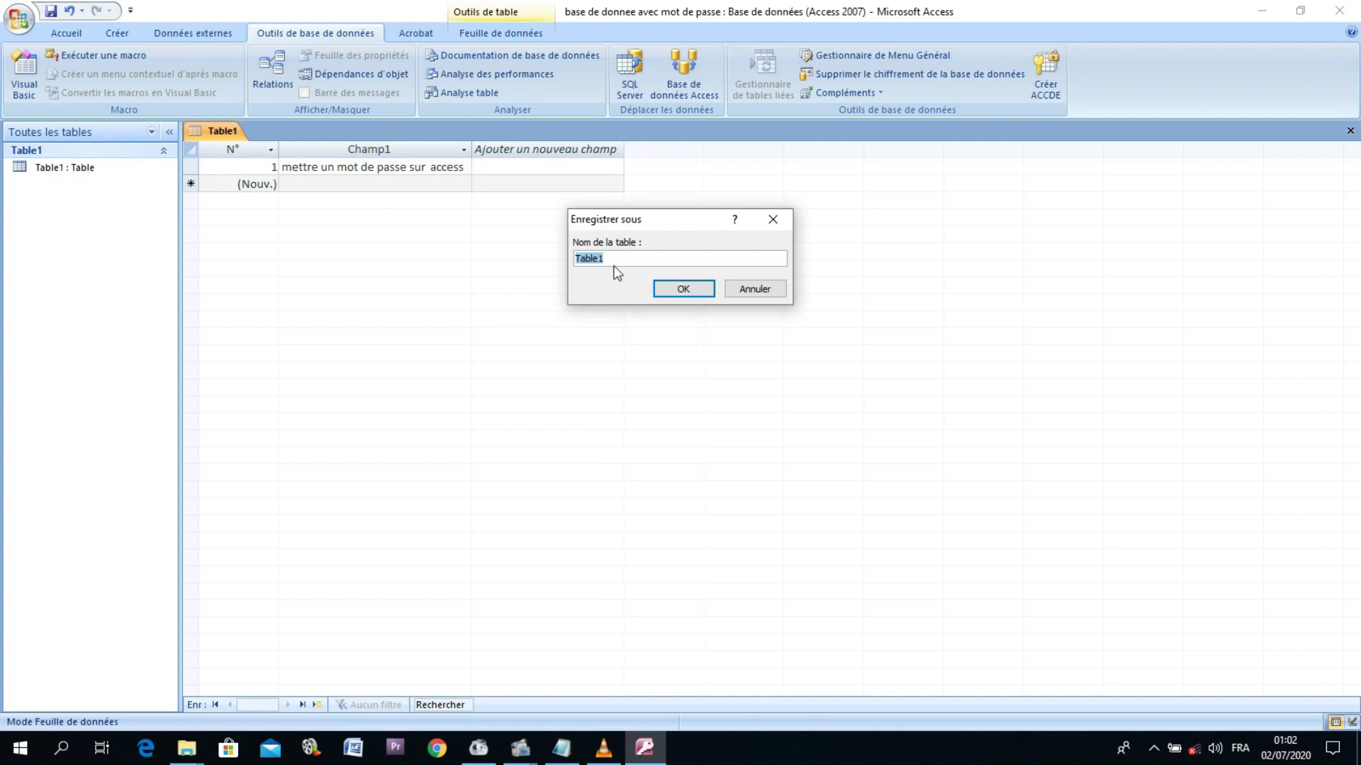
text(mot de passe sur access)
click(684, 289)
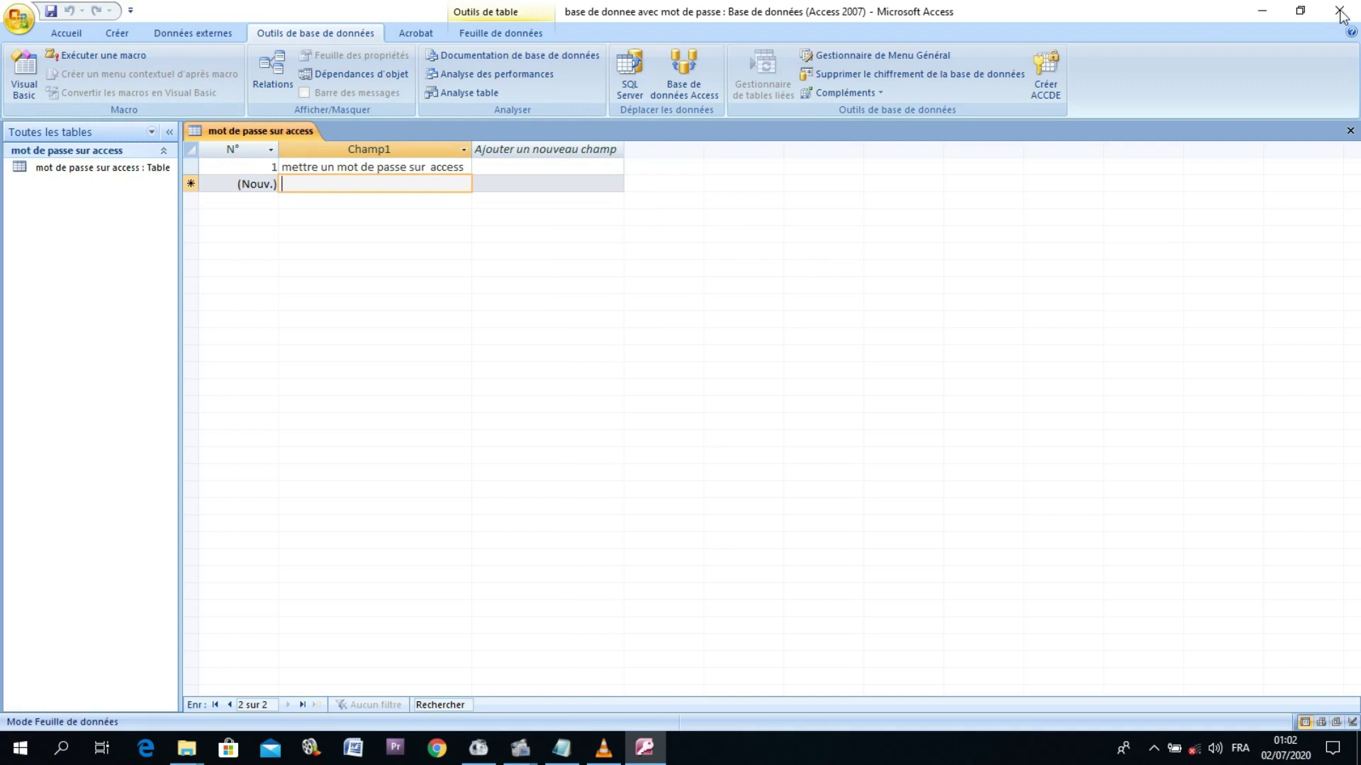
key(alt+f)
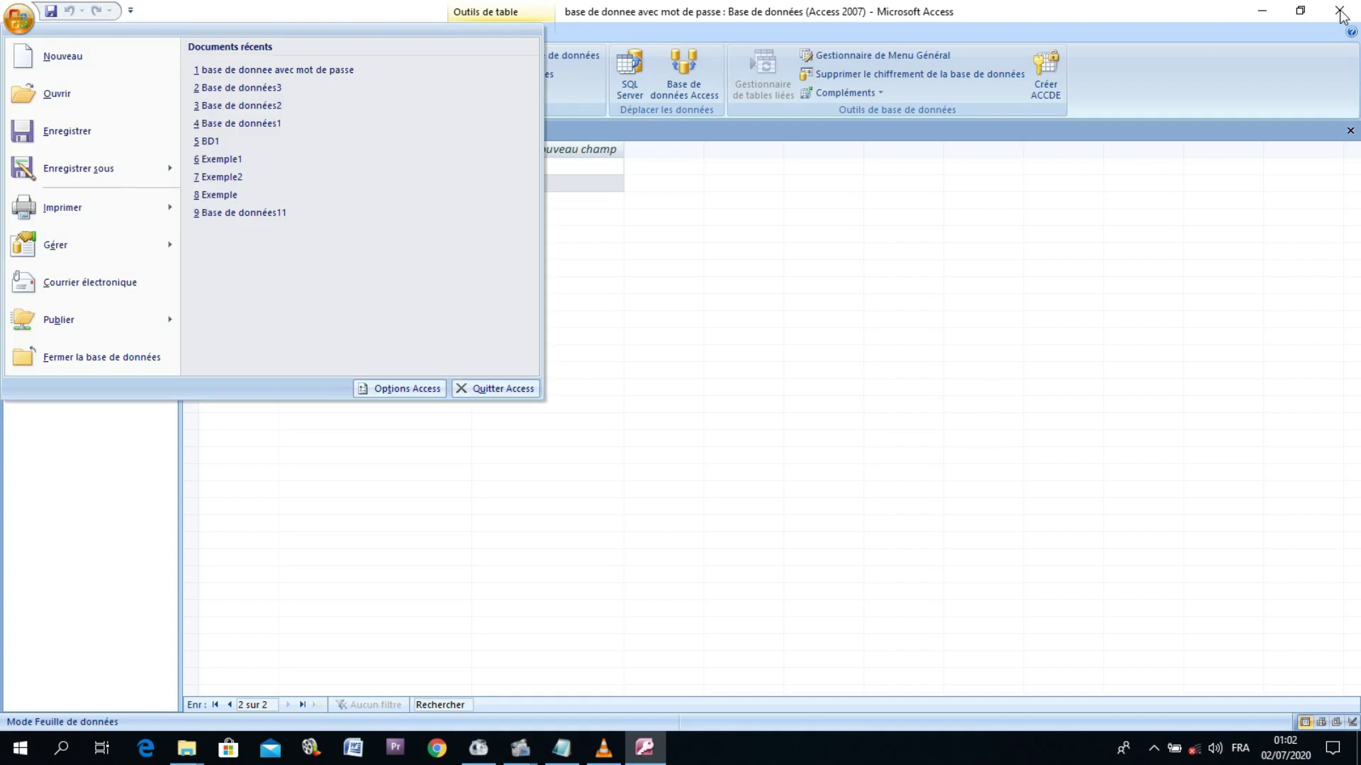
click(1342, 15)
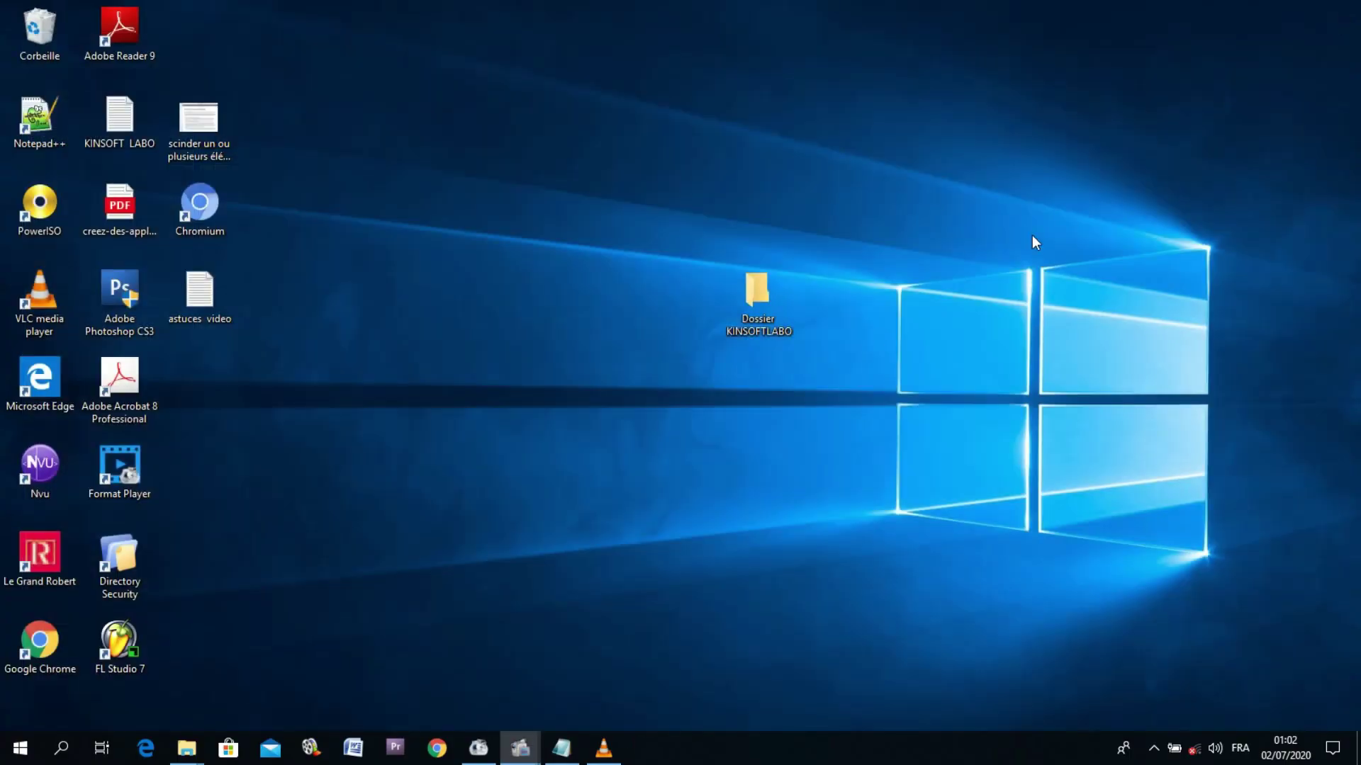
Step: Open 'base de donnee avec mot de passe' from the Documents folder, bringing up Access's password prompt
mouse_move(197, 756)
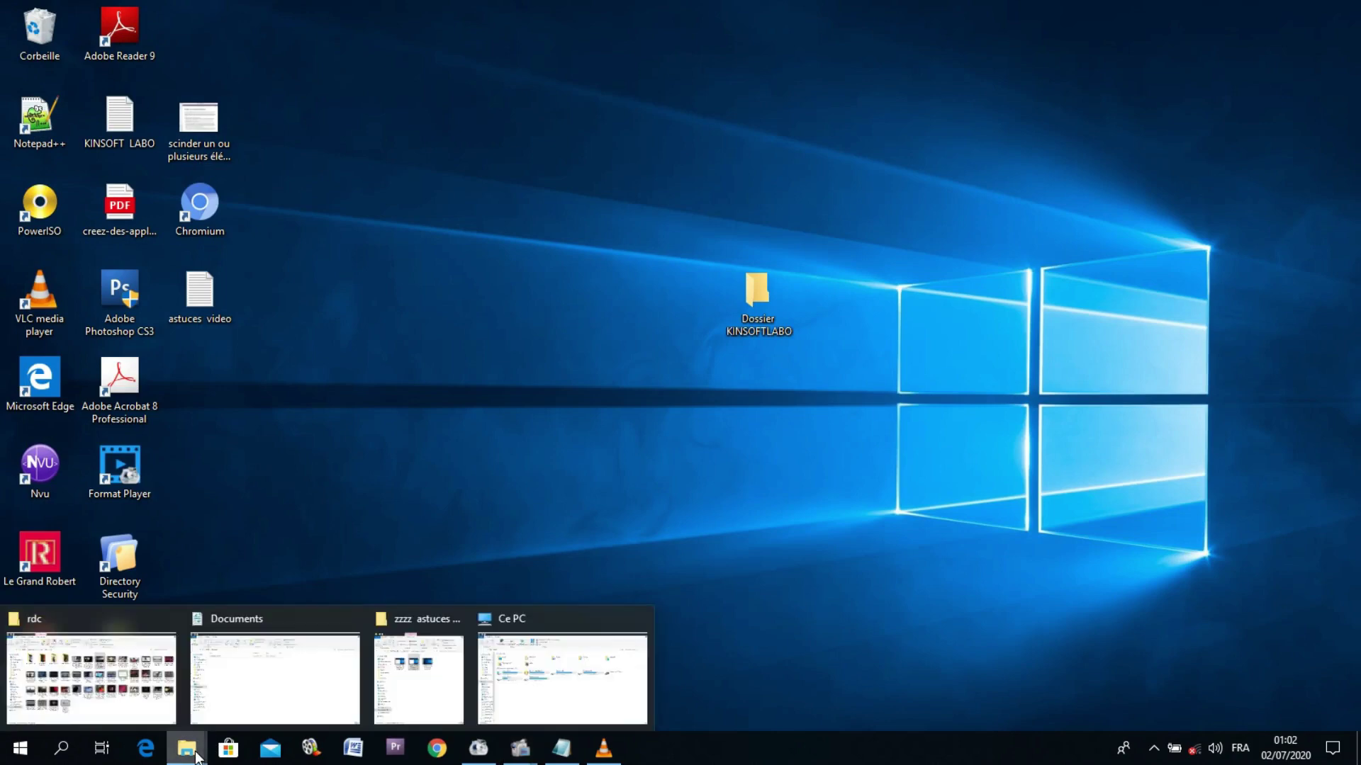
click(252, 691)
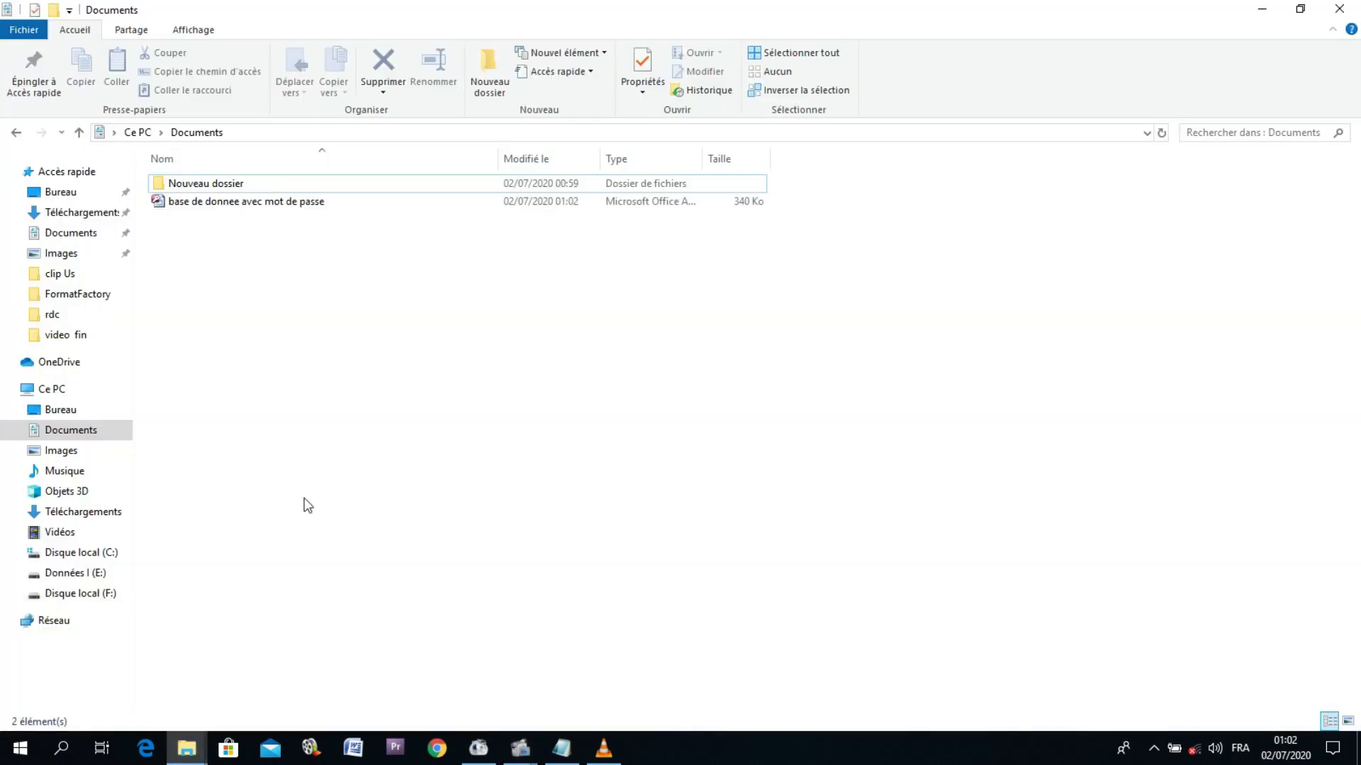
double_click(256, 202)
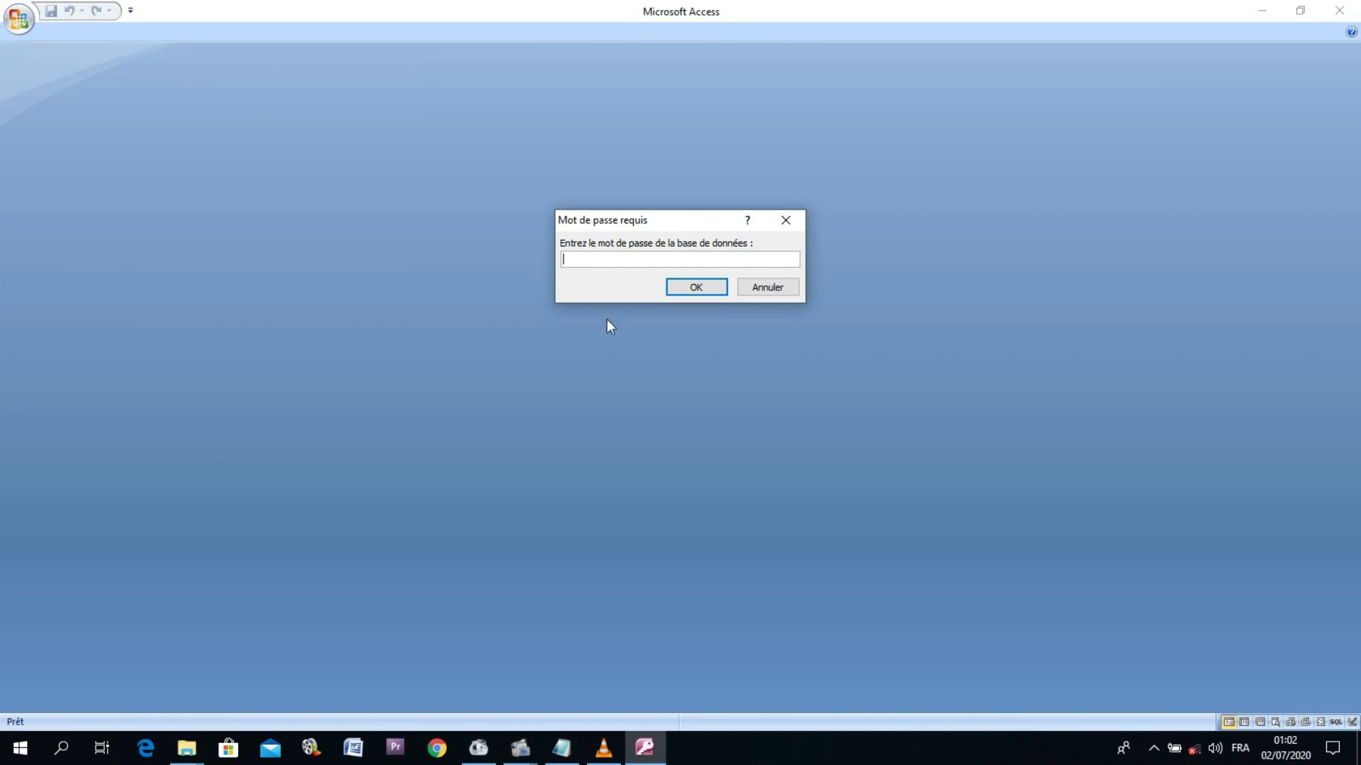
Step: Unlock the database with its password, open the 'mot de passe sur access' table, then close Access
text(******)
click(700, 289)
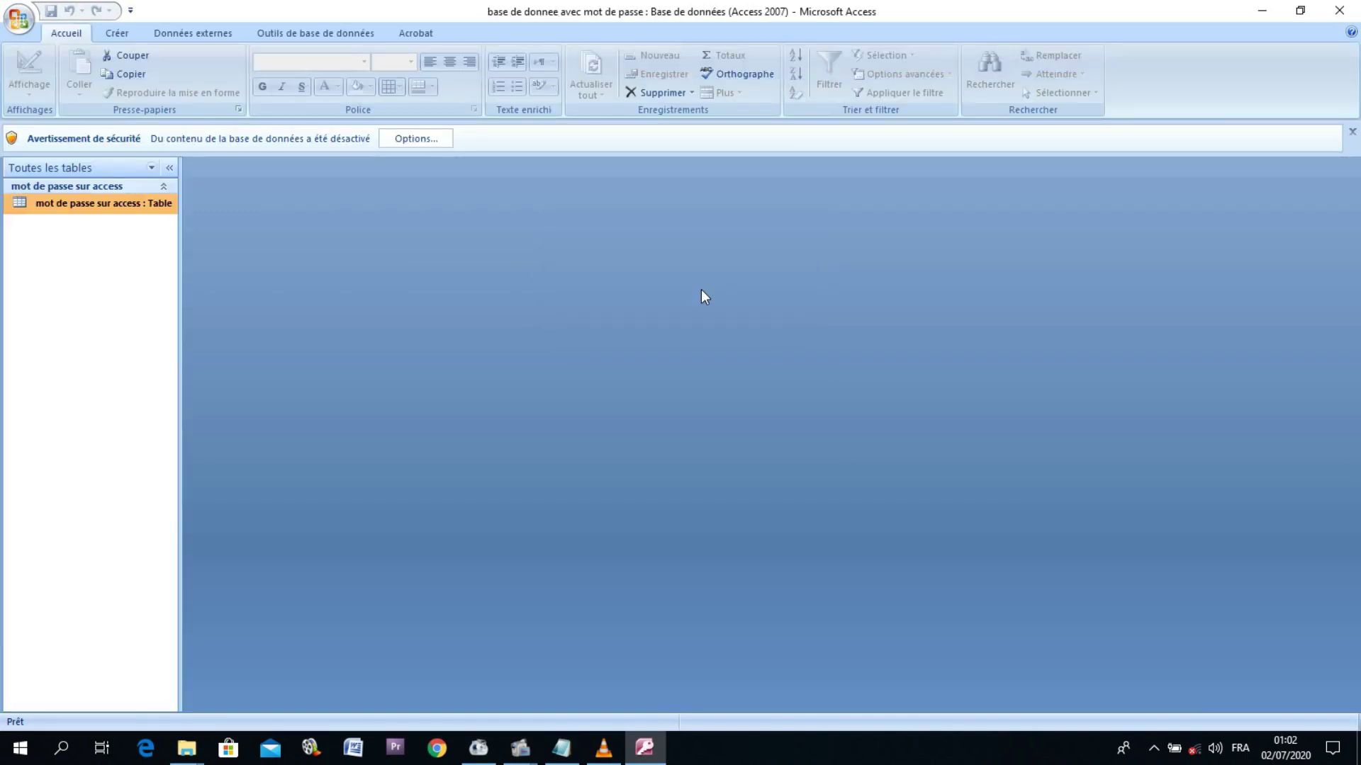
double_click(142, 205)
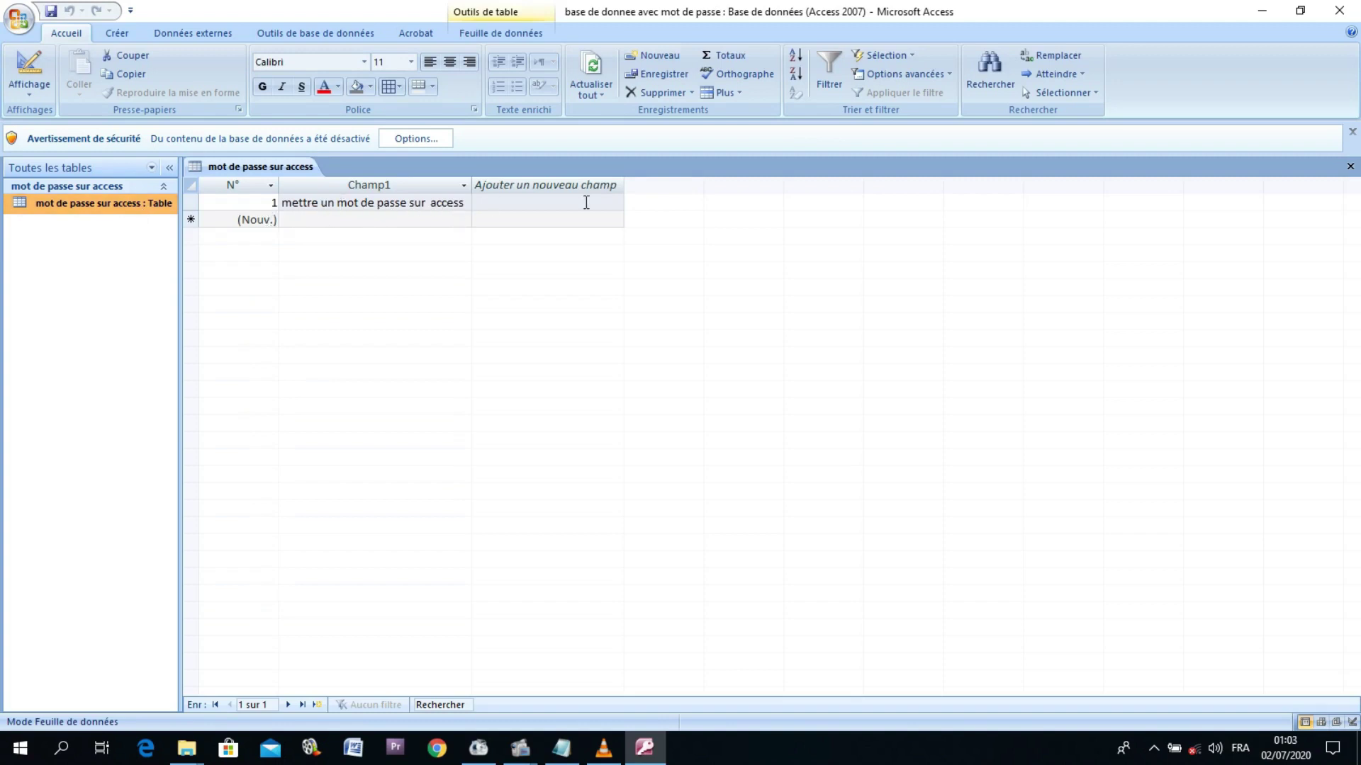
click(1339, 10)
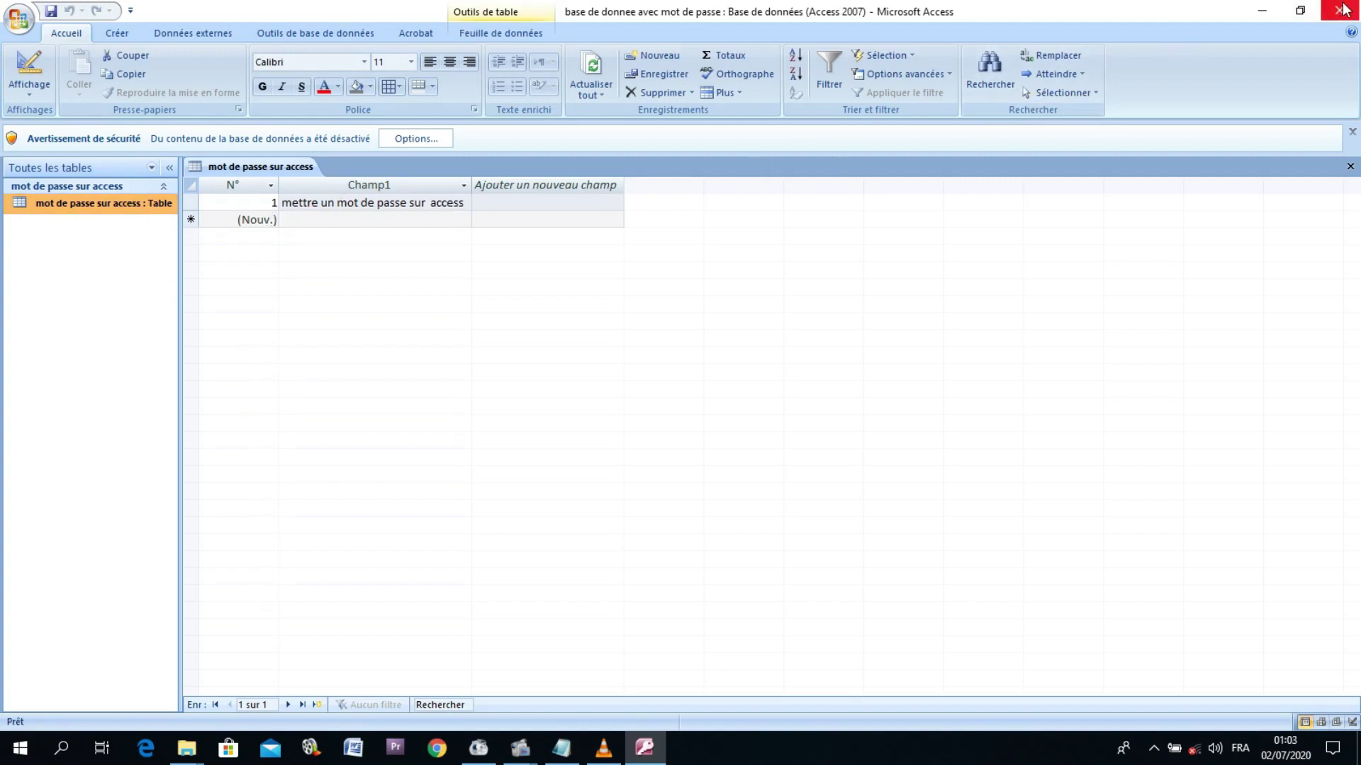
Step: Minimize the Documents window and refresh the desktop with Actualiser
click(1262, 10)
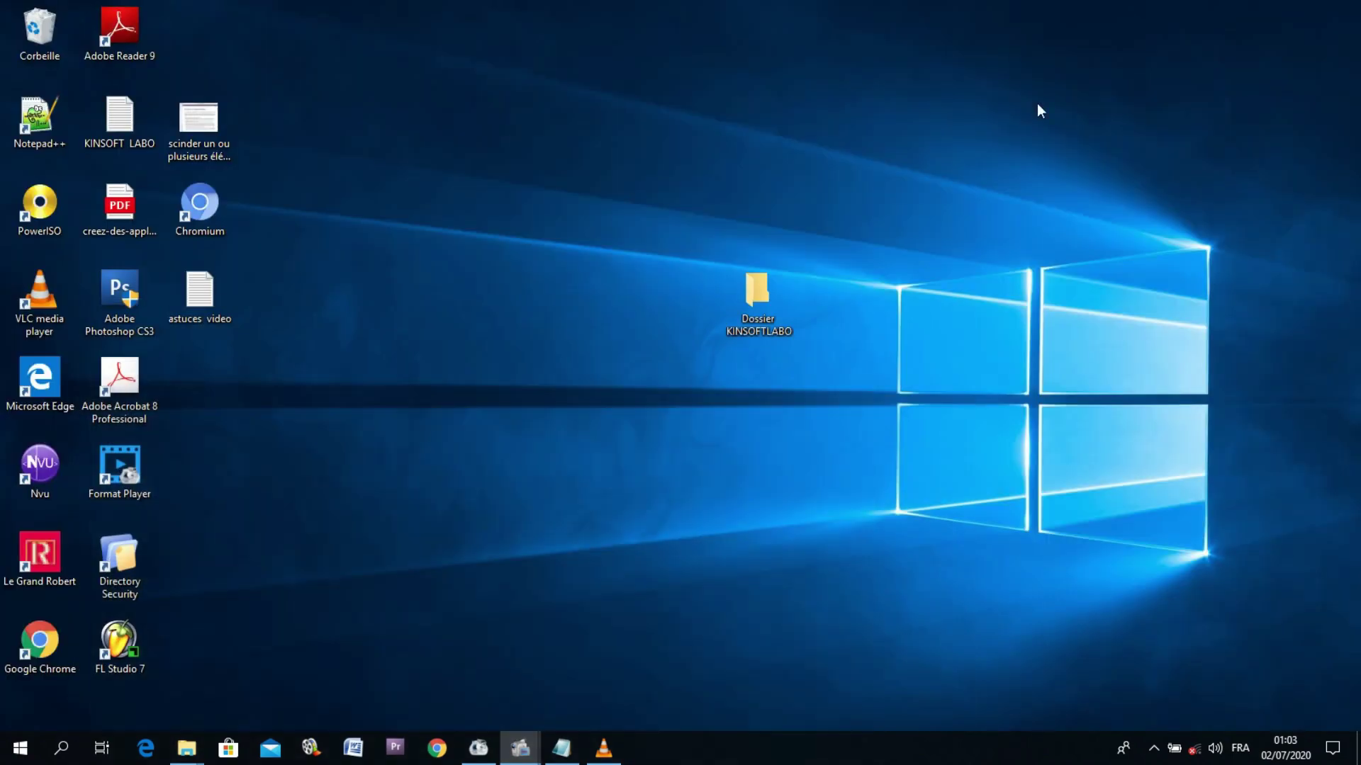
right_click(900, 189)
click(935, 241)
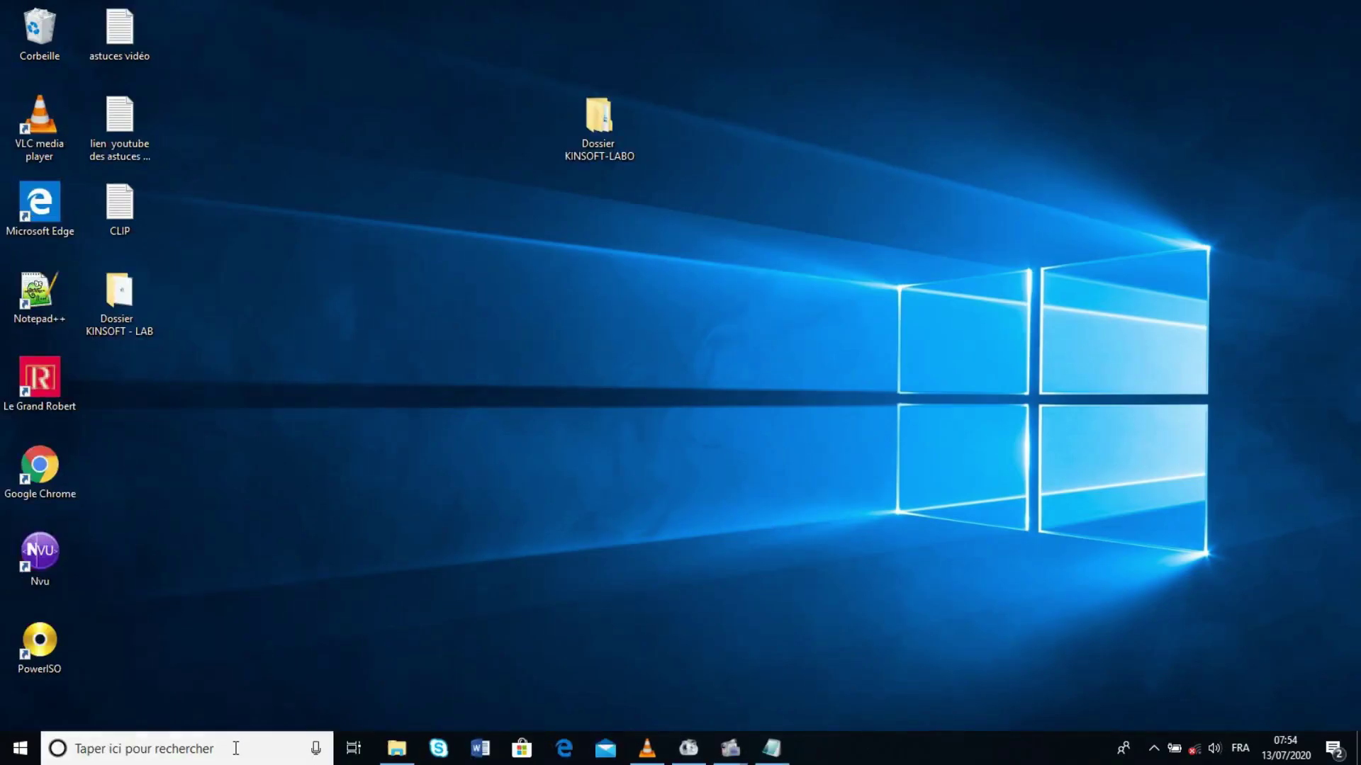
Step: Launch Access via a Windows search for ACCES and create the blank database Database1
click(236, 751)
text(ACCES)
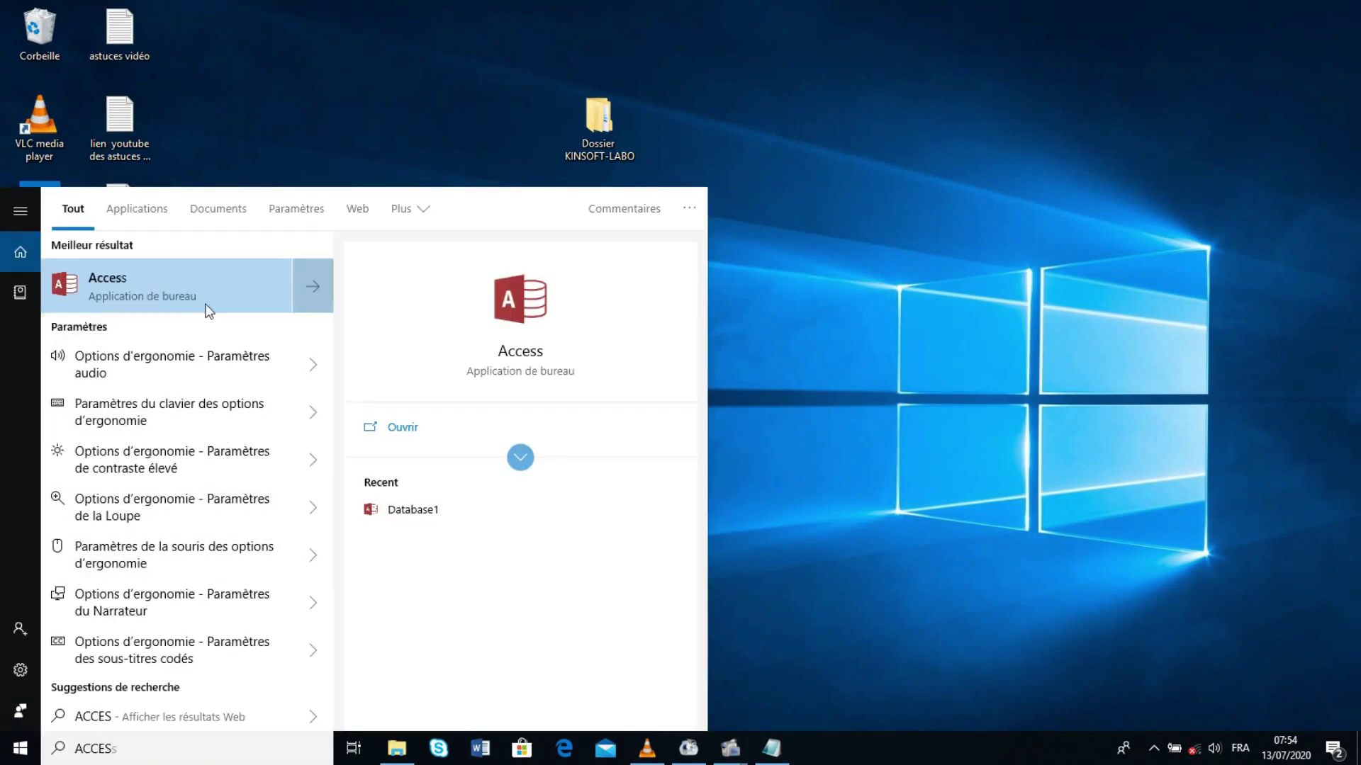
click(194, 285)
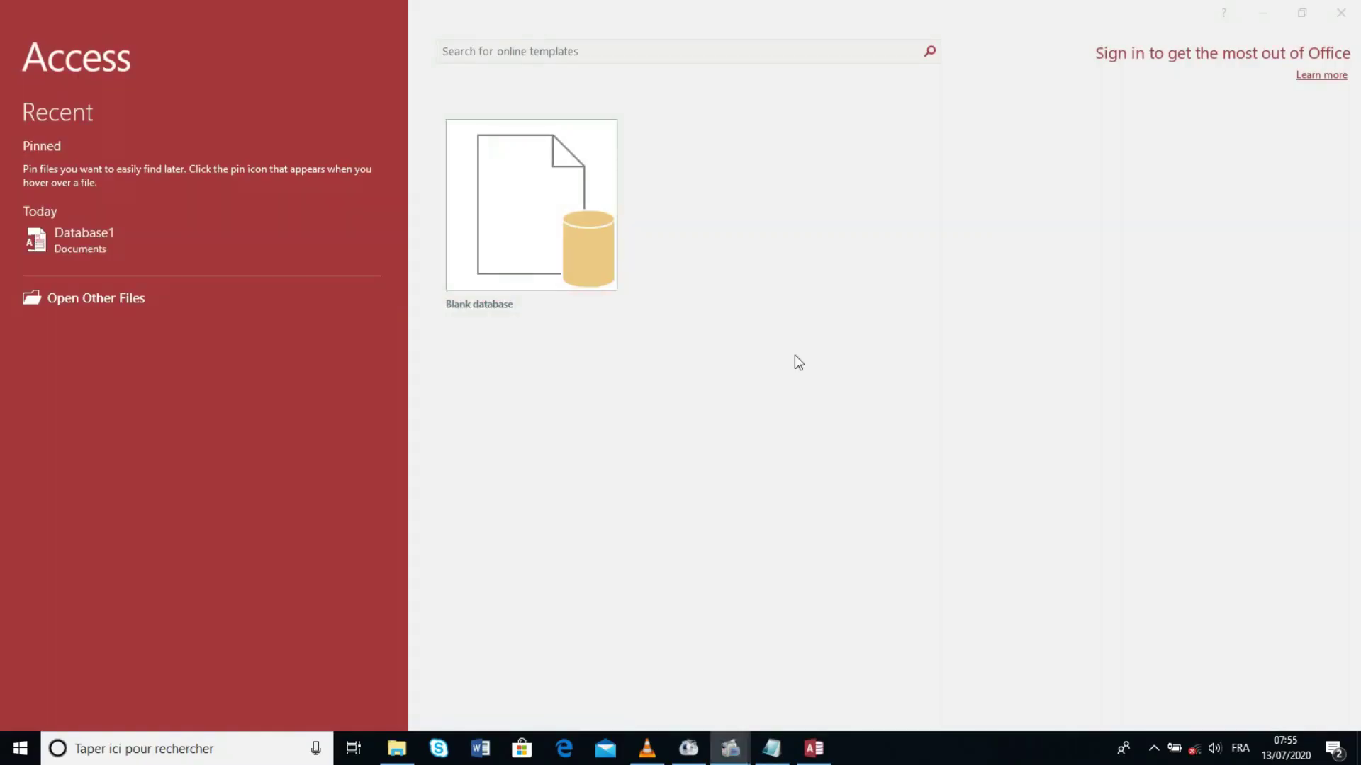
click(537, 232)
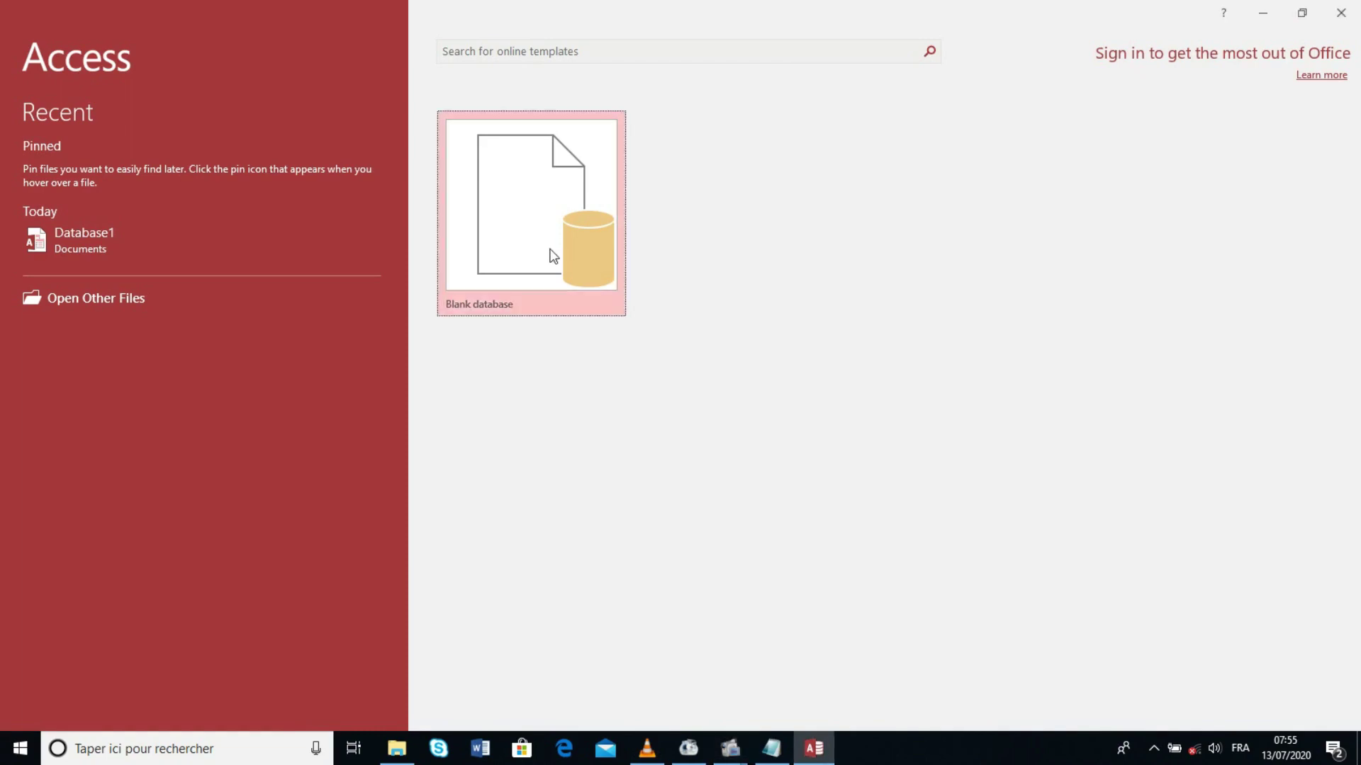
click(550, 248)
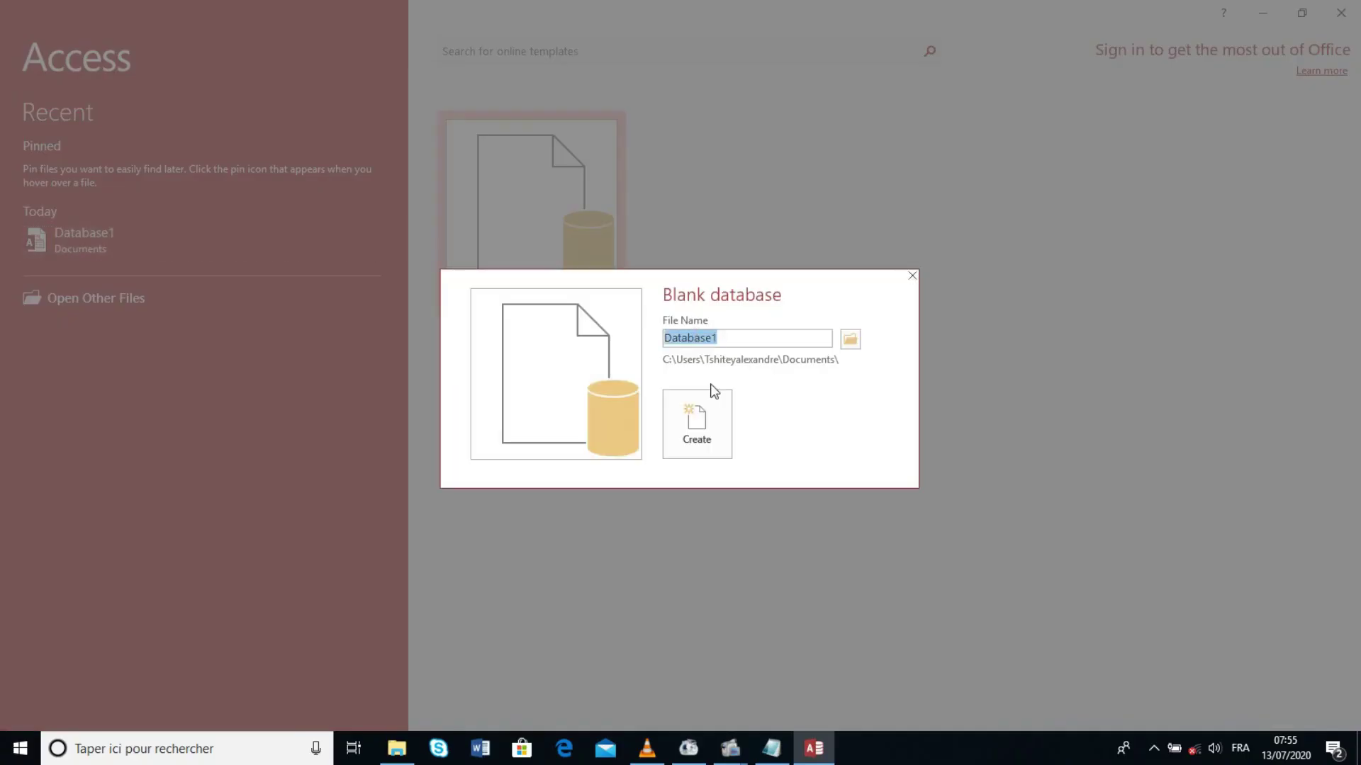
click(694, 427)
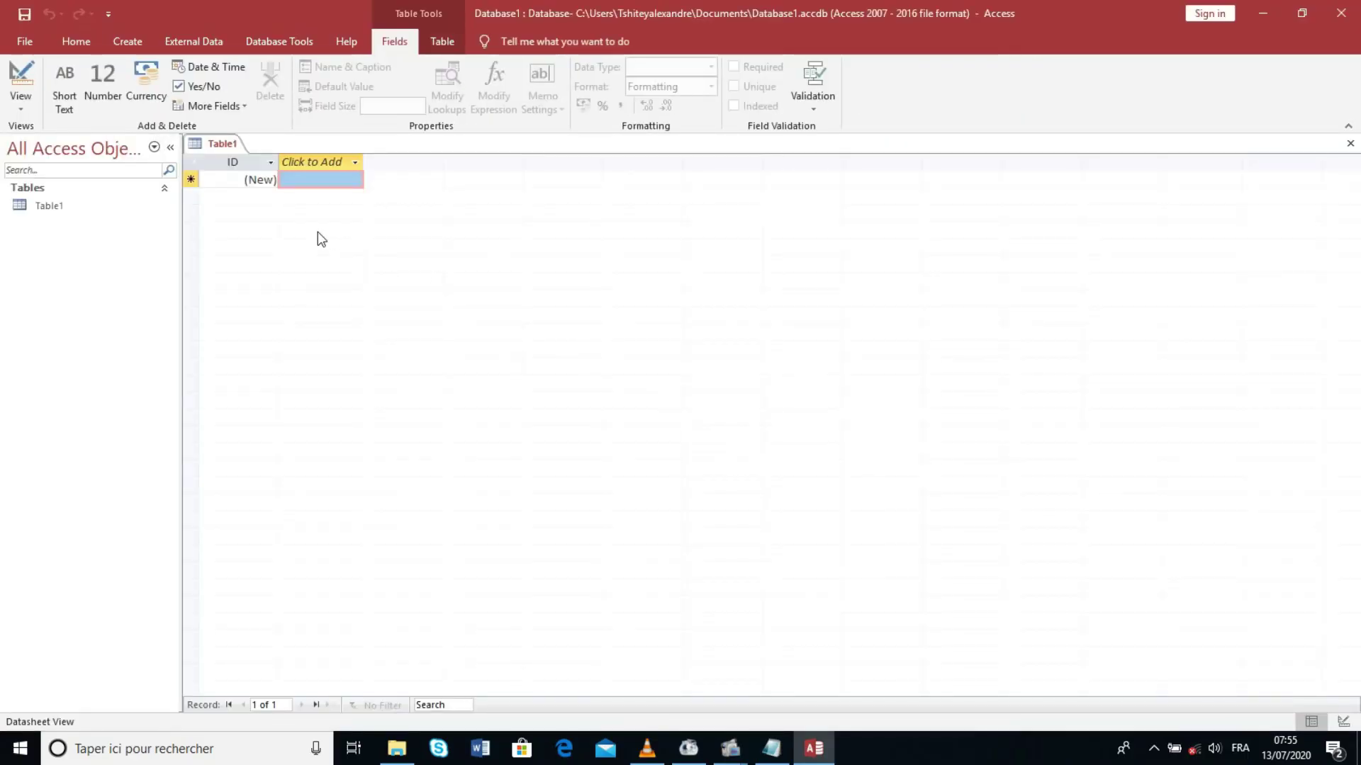
Step: Enter 'mettre un mot de passe' as Table1's first record and widen the Field1 column
click(291, 178)
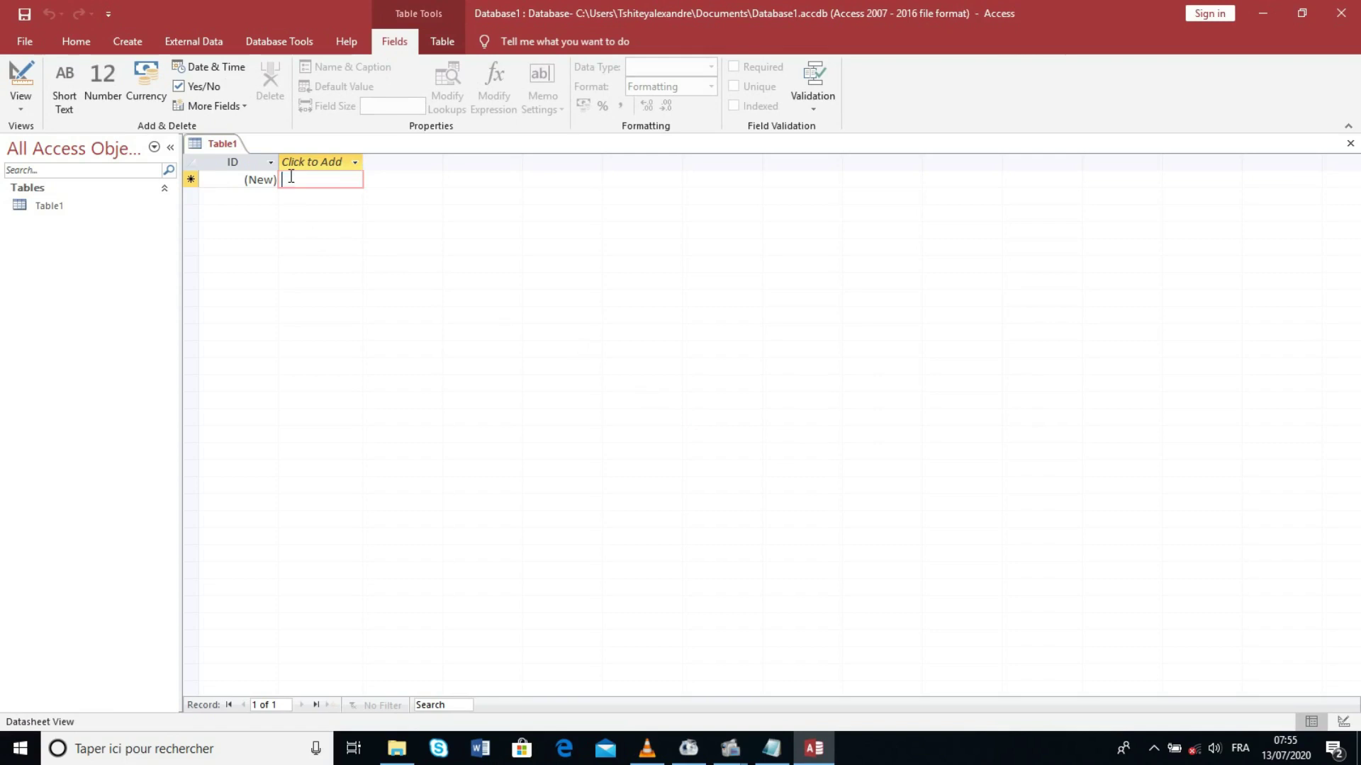
text(mettre )
text(un mo)
text(t de )
text(passe)
key(Return)
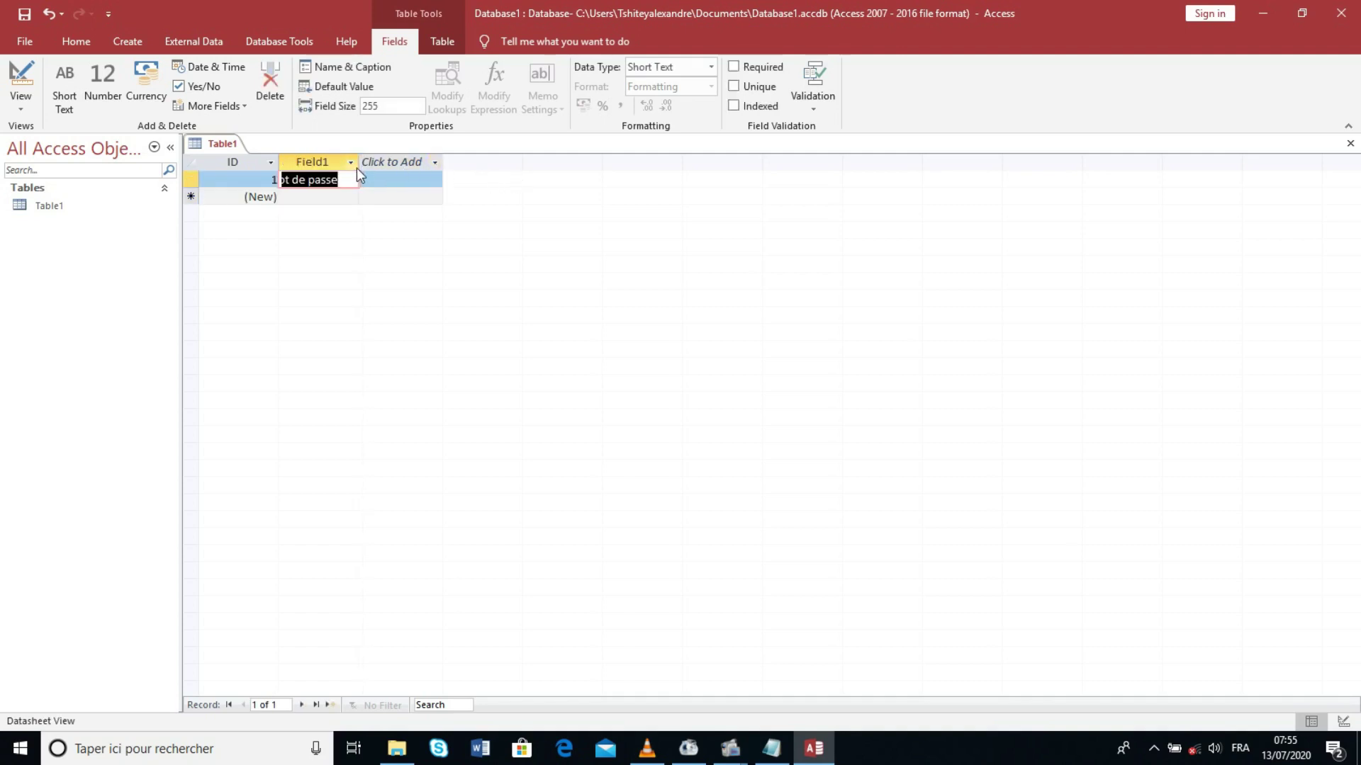
drag(357, 168, 440, 169)
click(445, 169)
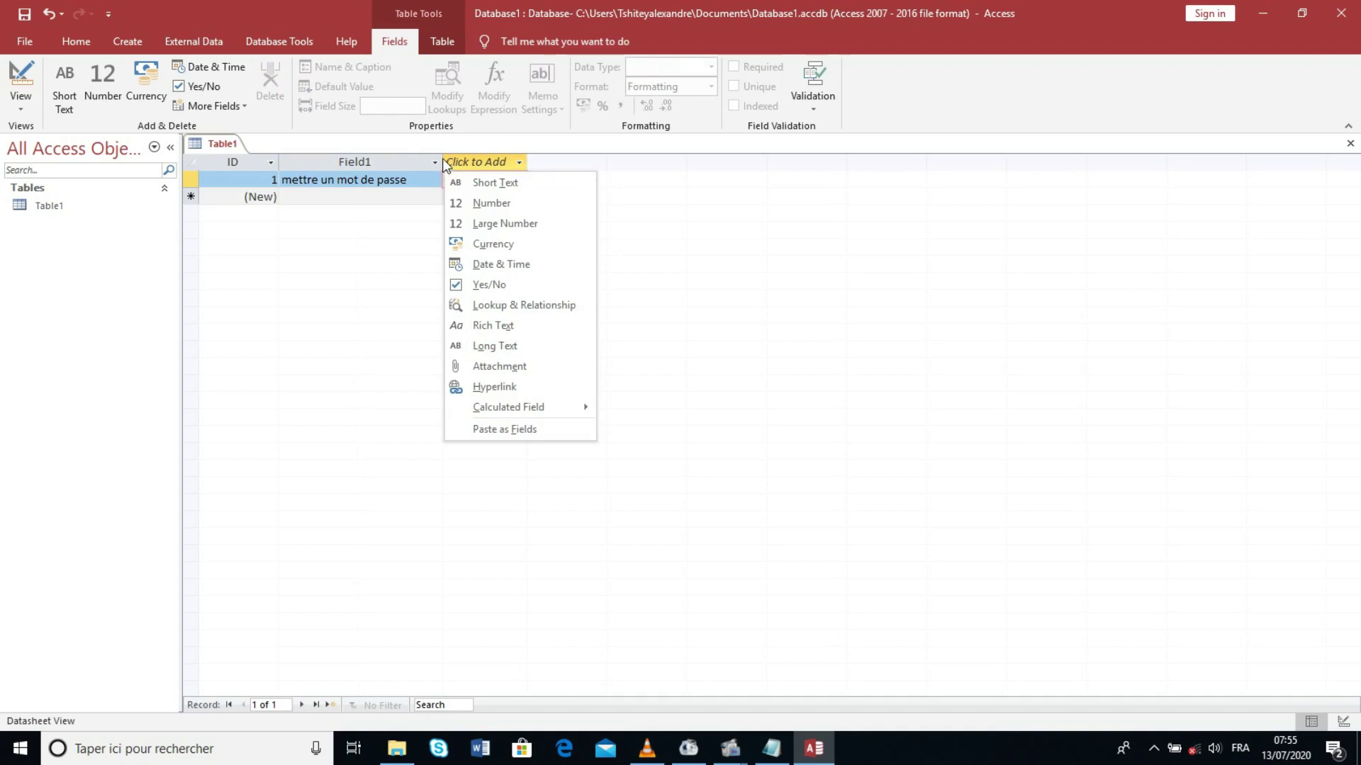
Step: Extend the record to 'mettre un mot de passe sur access 2019' and widen Field1 to fit
click(442, 160)
click(421, 181)
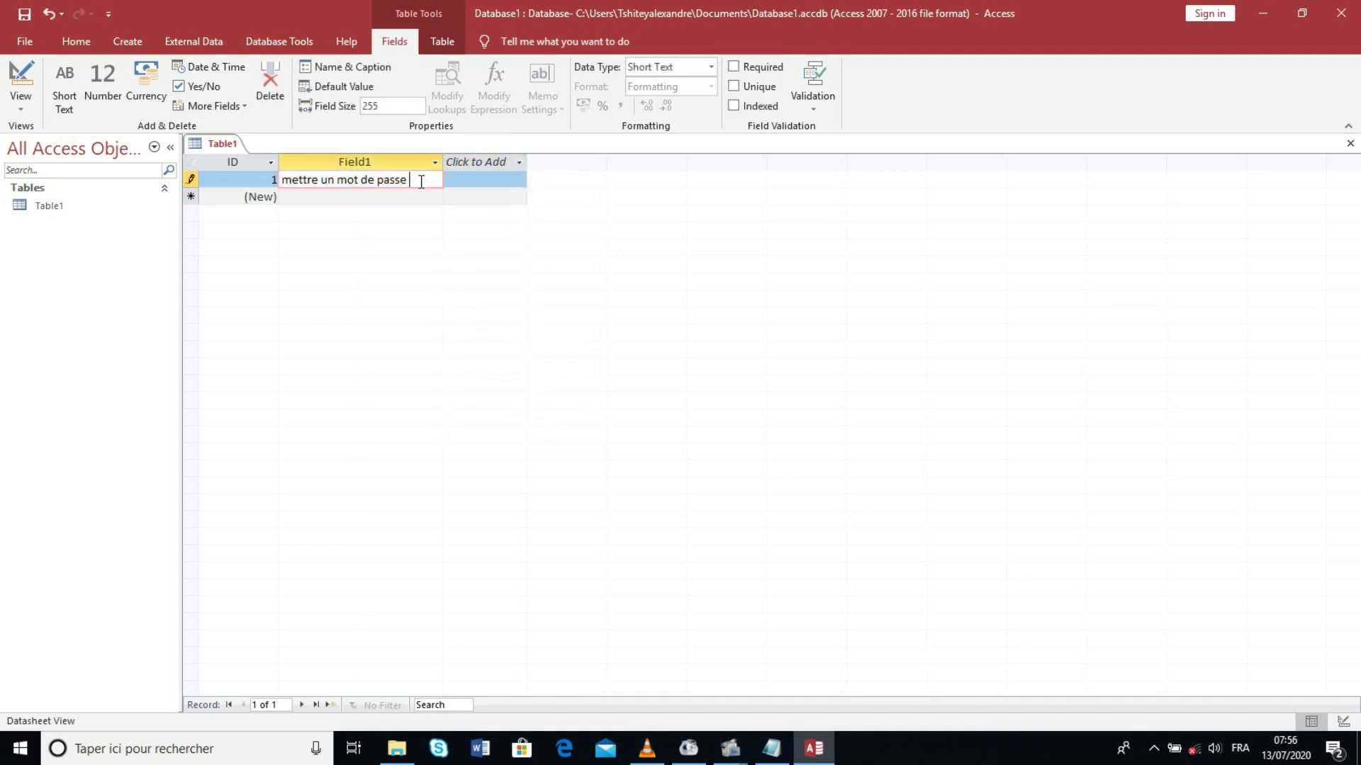
text(sur access)
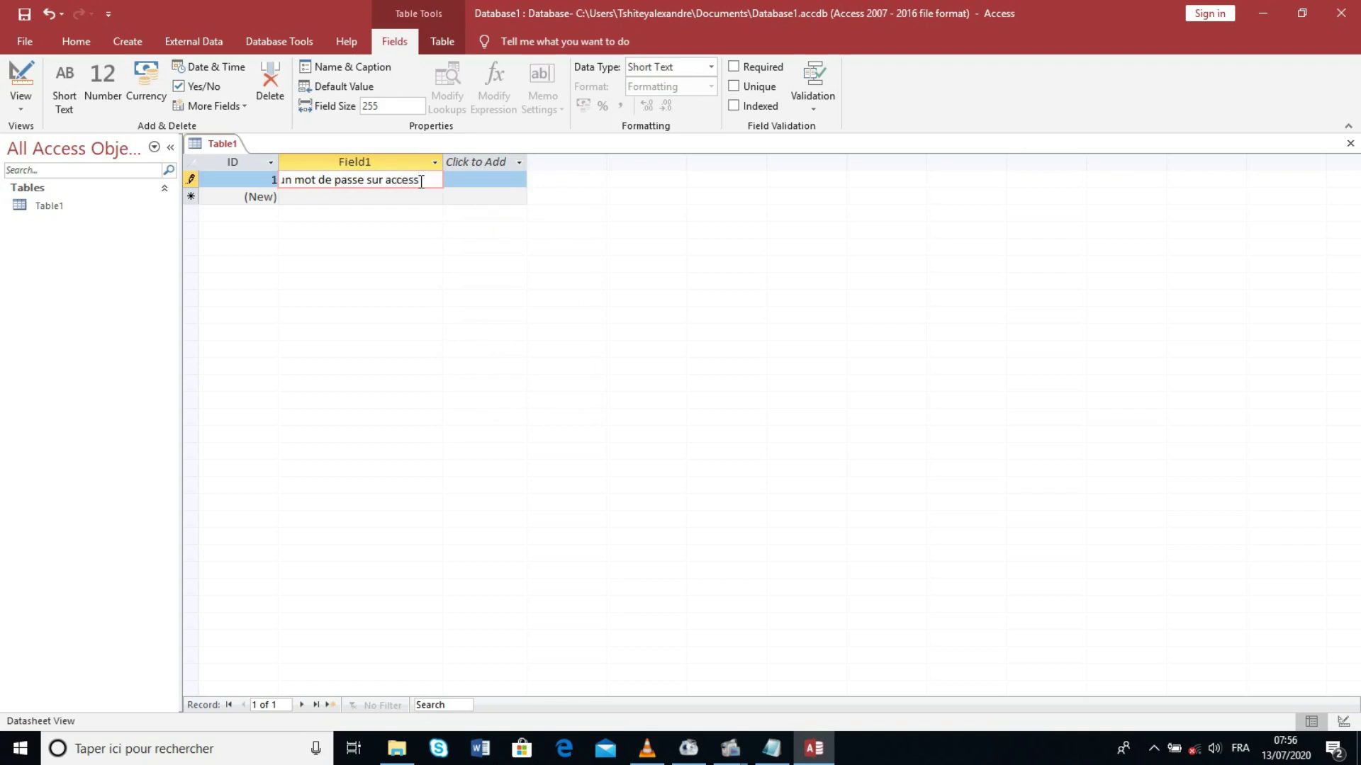
text( 2019)
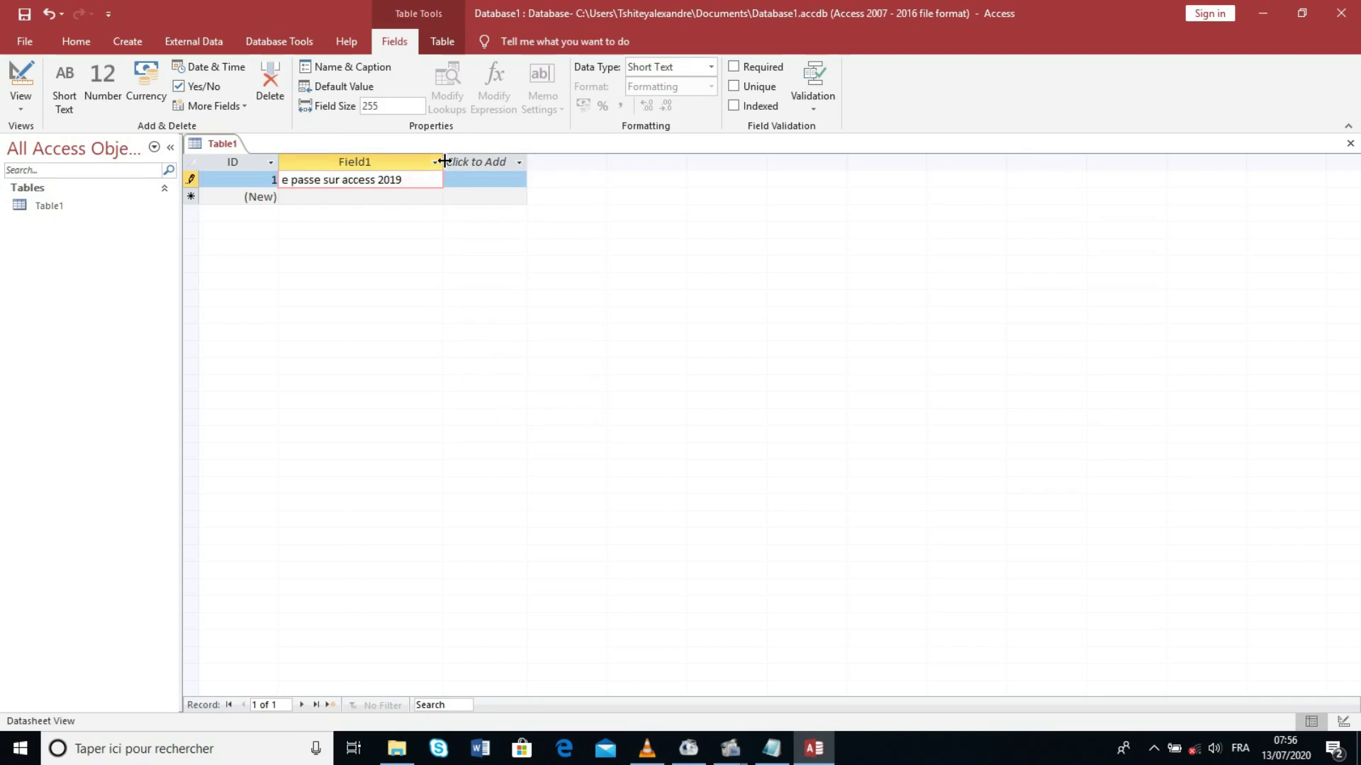
drag(443, 162, 522, 161)
click(524, 163)
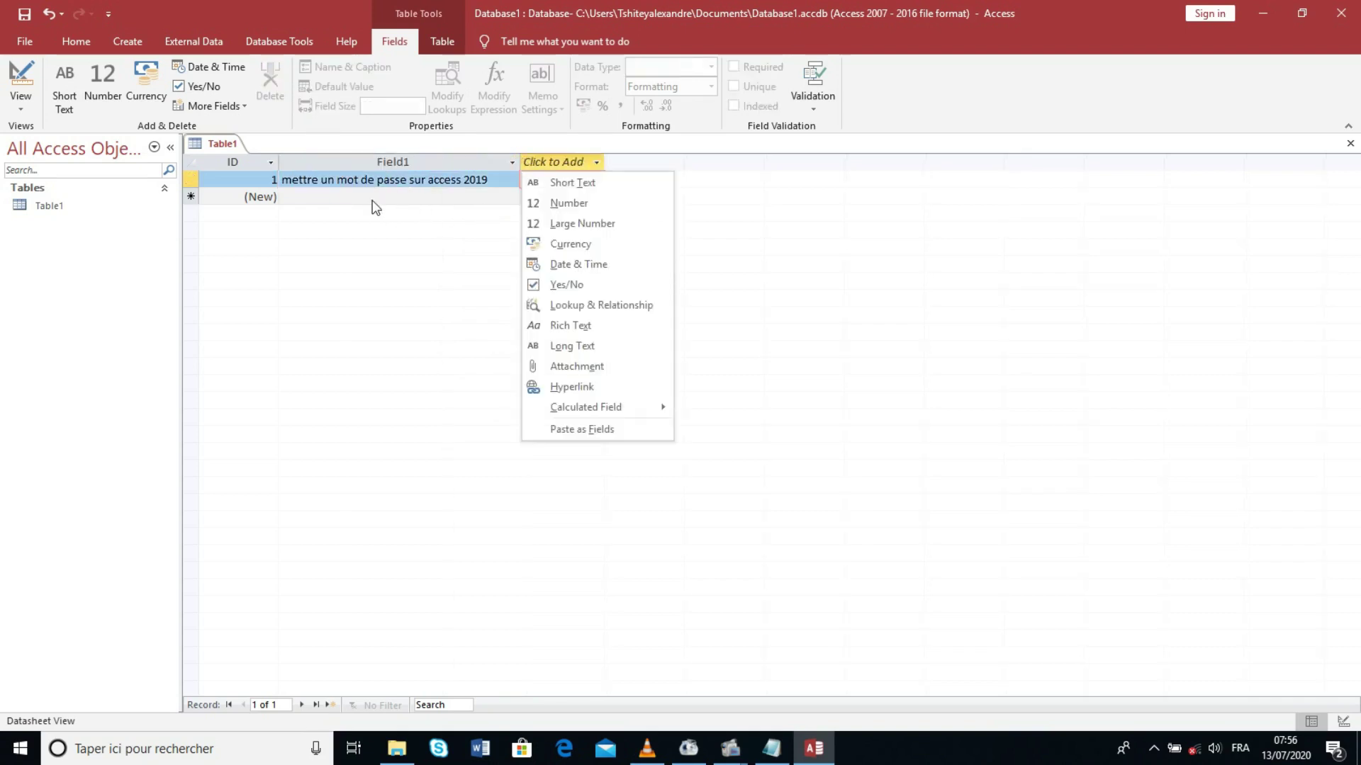
Step: Encrypt Database1 with a confirmed database password and accept the row-level locking warning
click(27, 41)
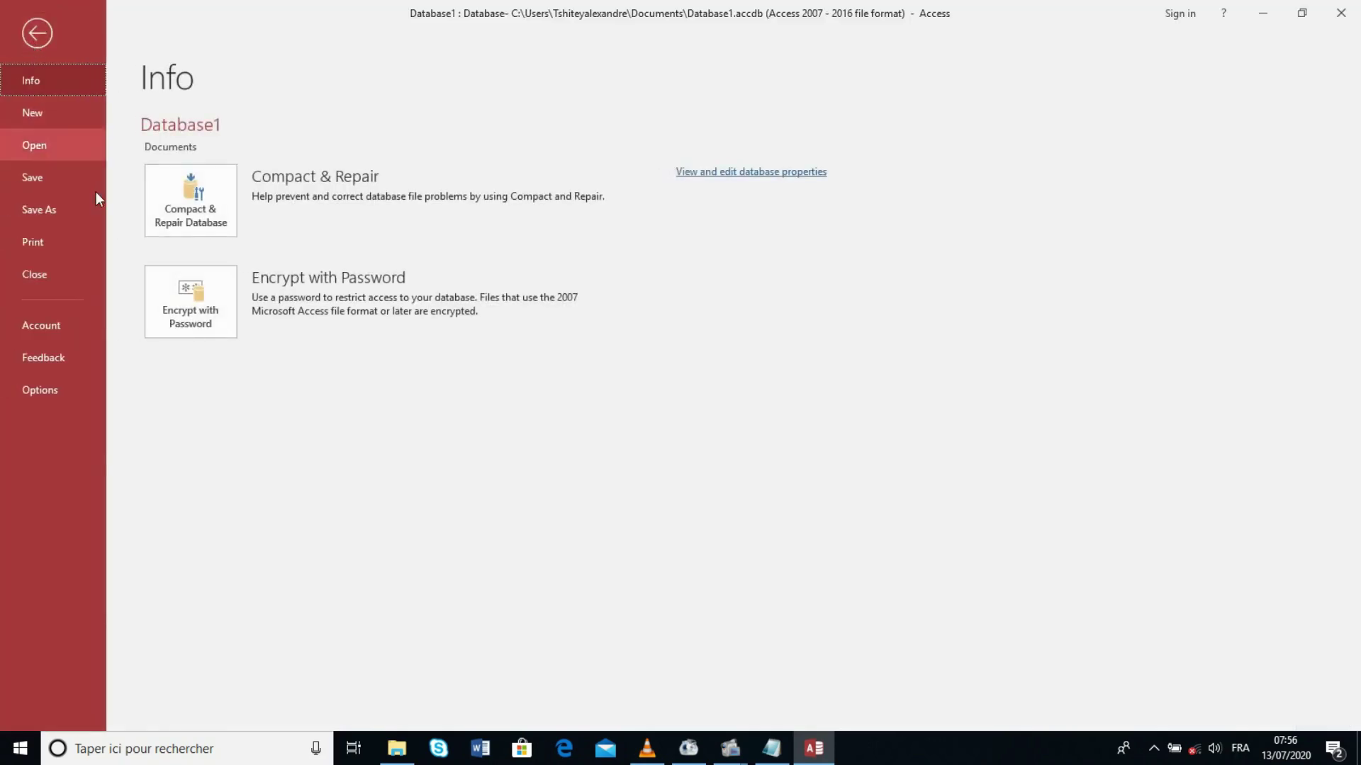
click(193, 309)
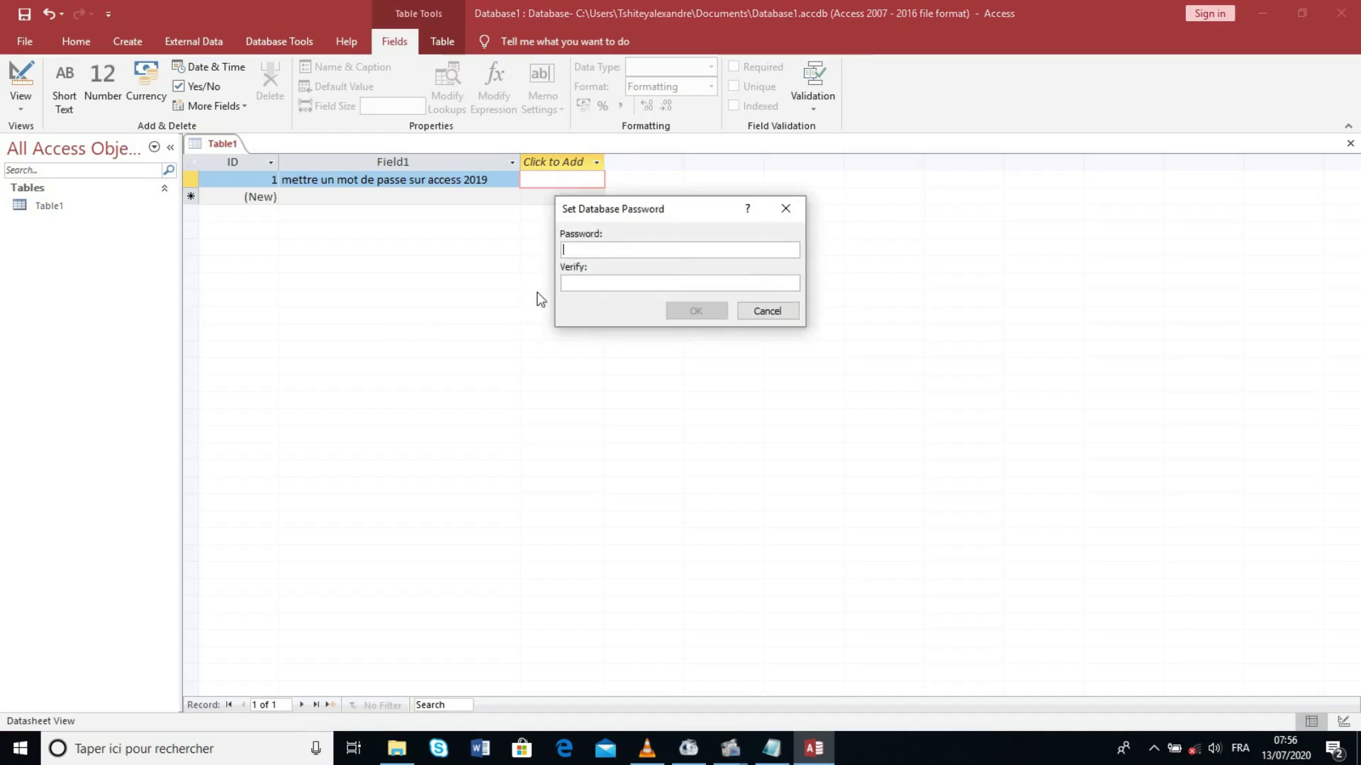
text(******)
click(582, 284)
text(******)
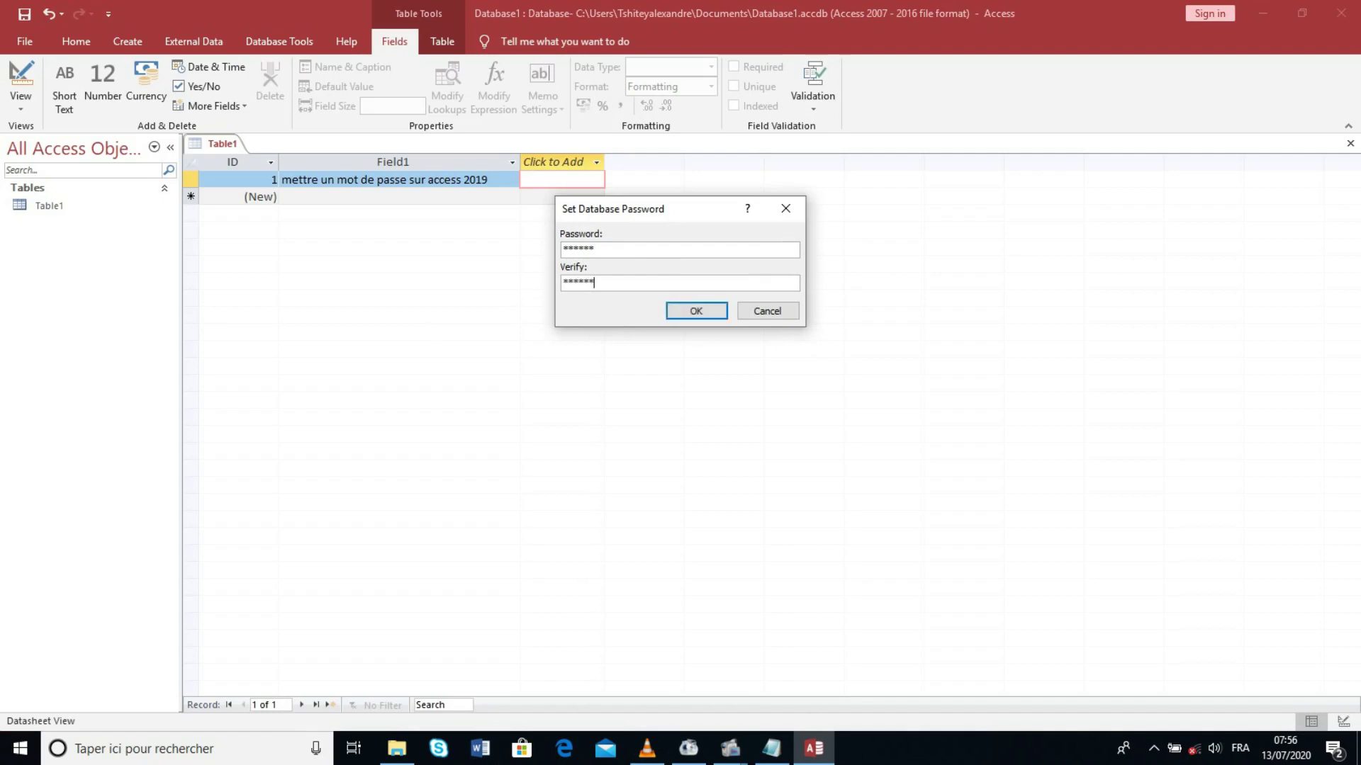
click(700, 312)
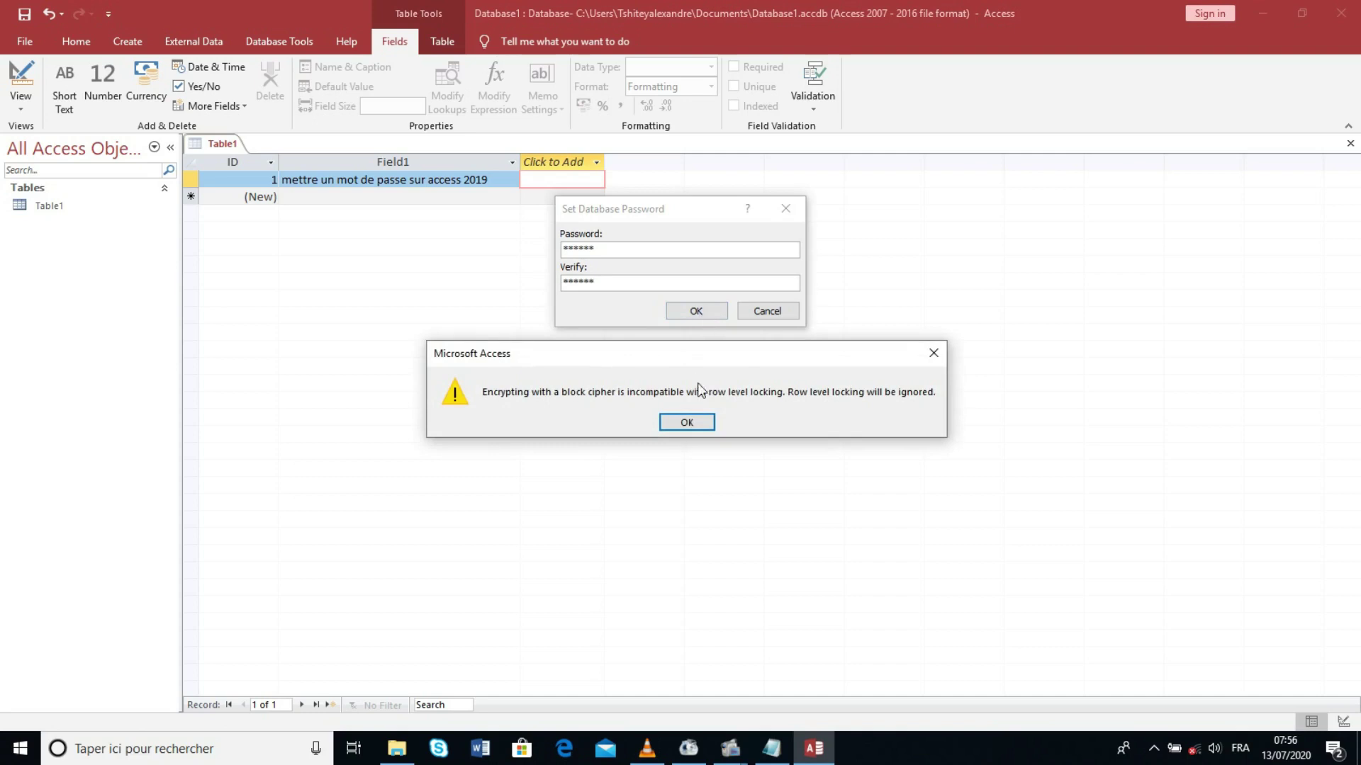
click(692, 420)
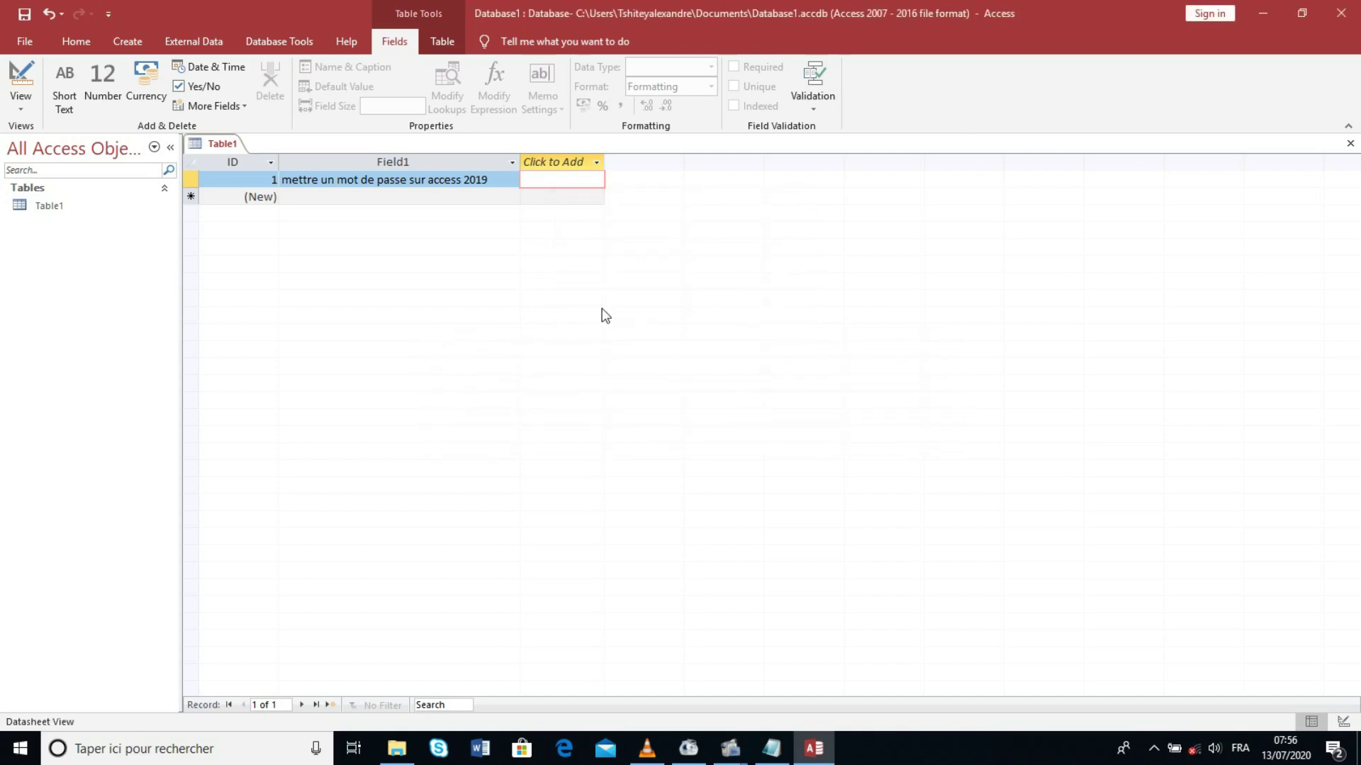
Step: Start Save Database As, closing open objects and saving Table1's design under the name Table1
click(28, 44)
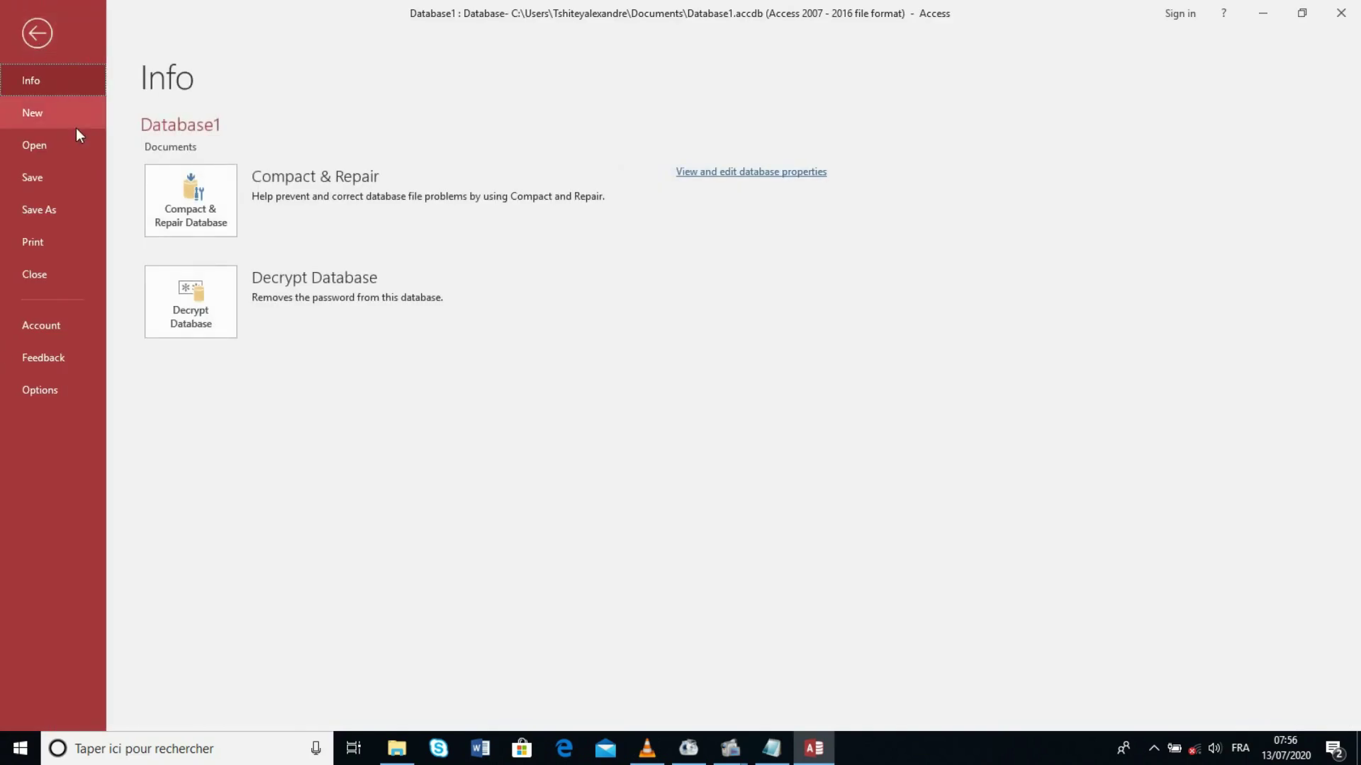
click(59, 214)
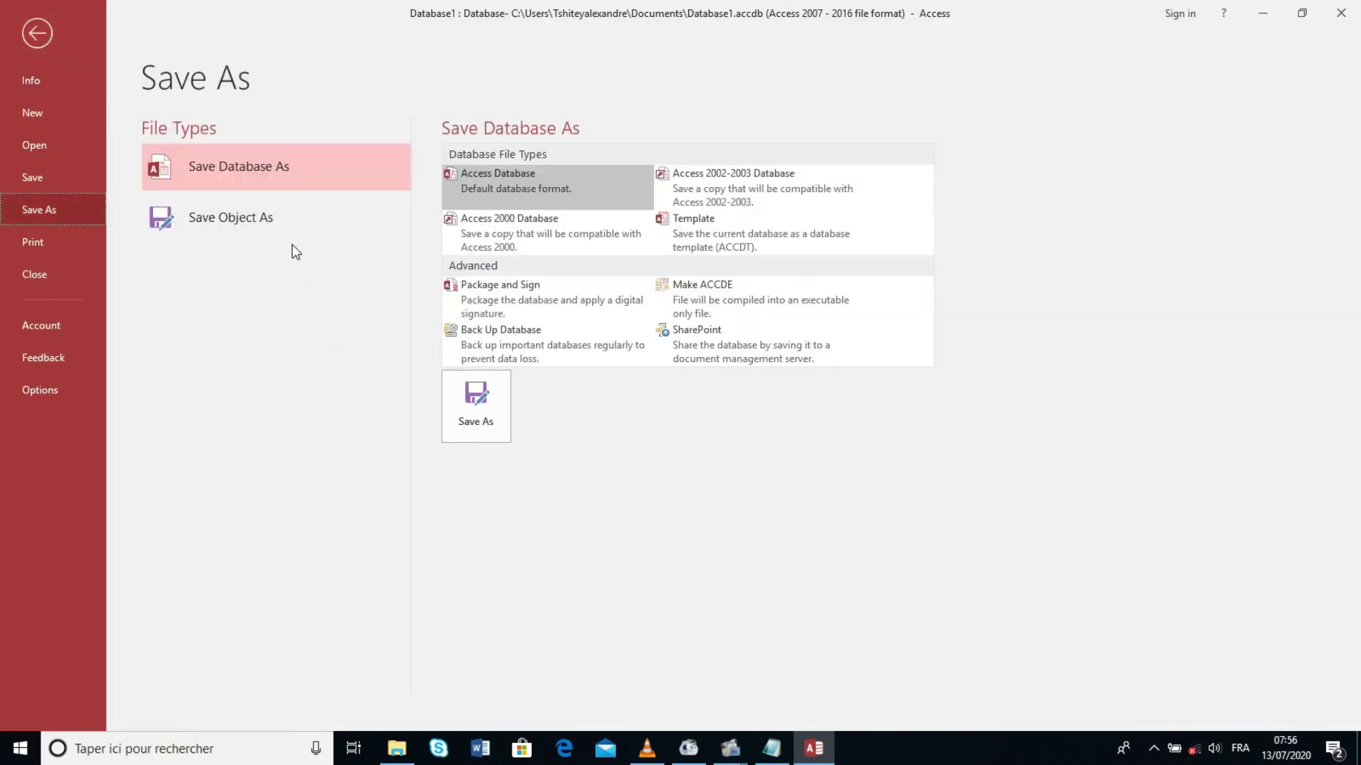
click(259, 166)
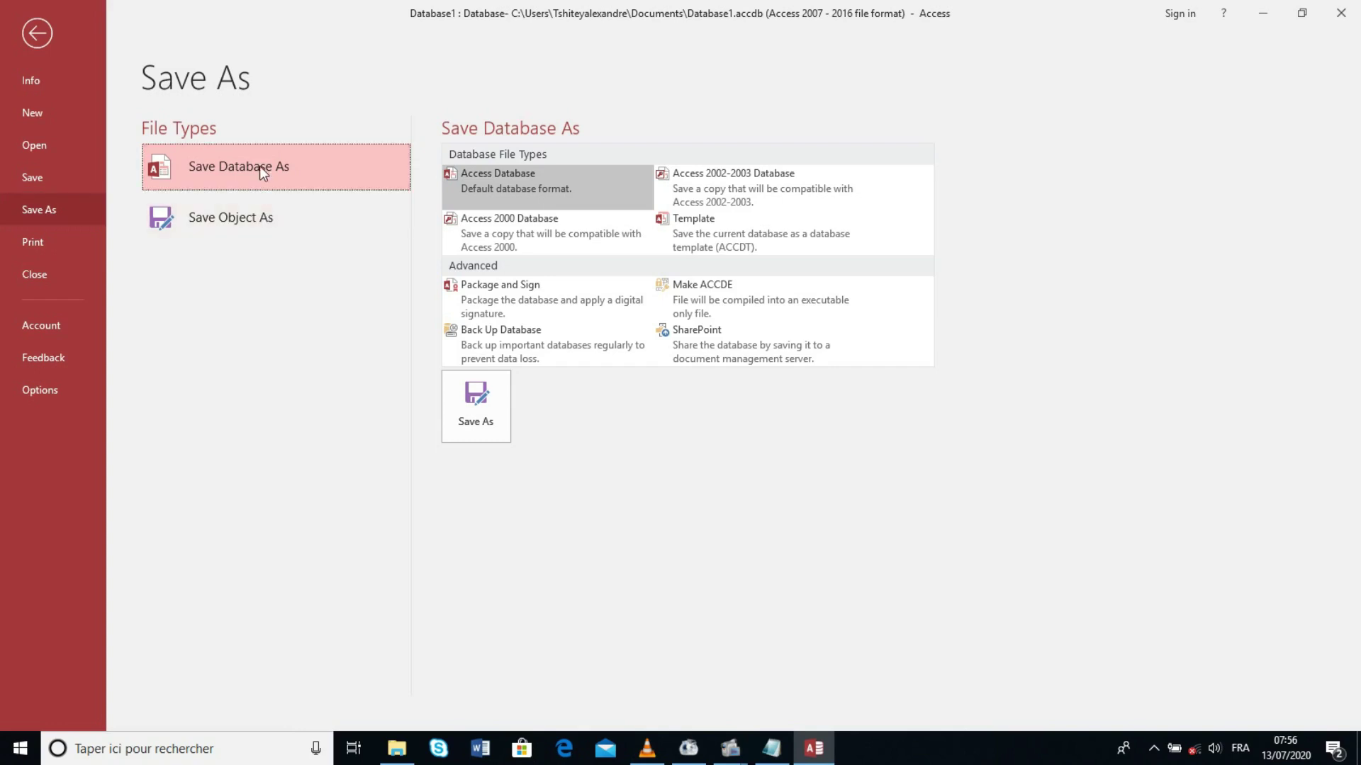
click(475, 402)
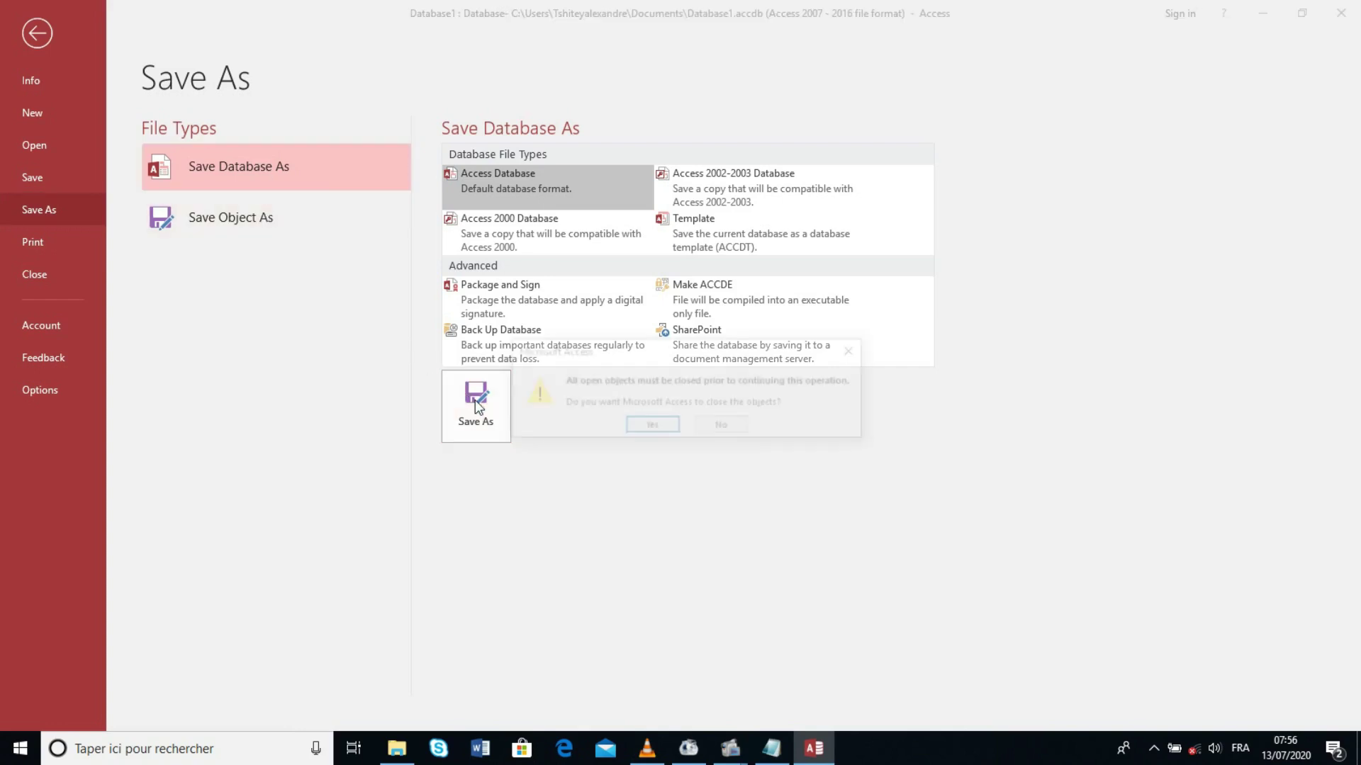
click(647, 427)
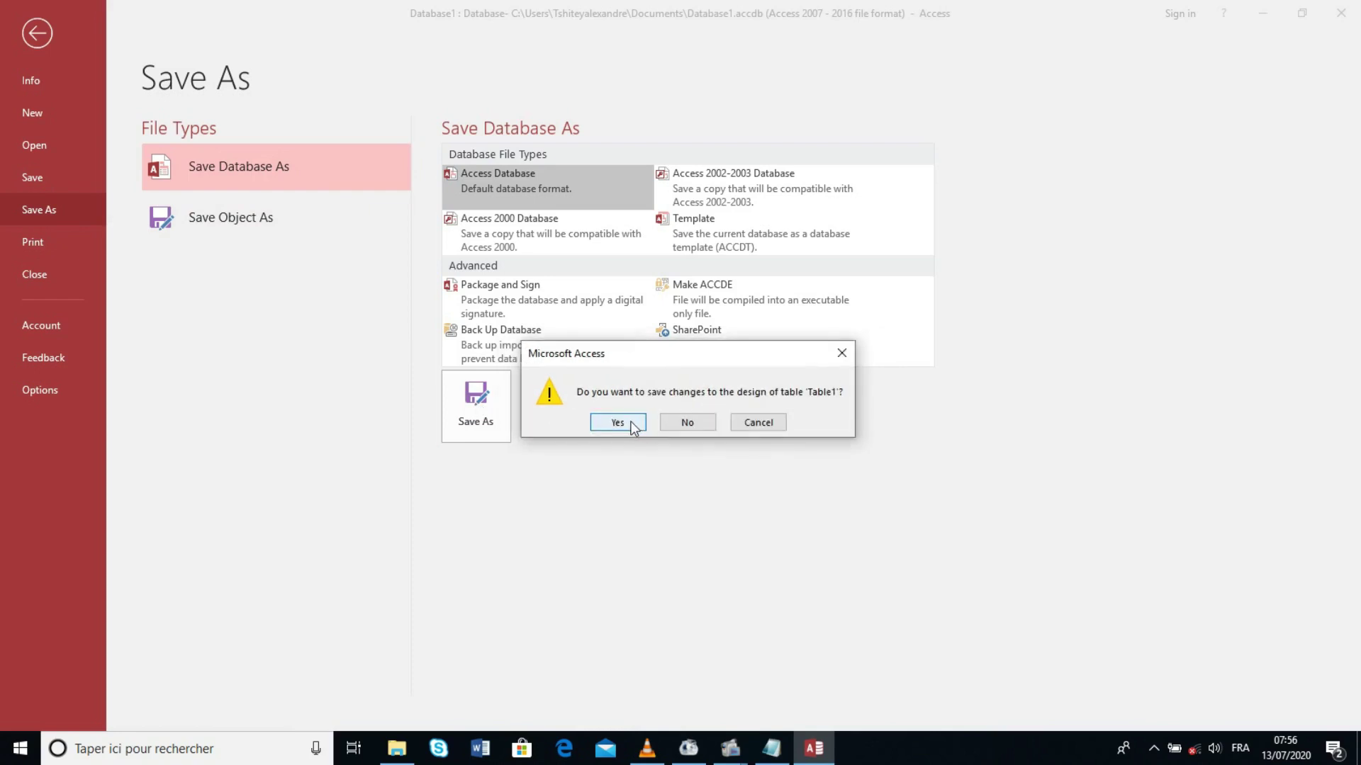
click(642, 423)
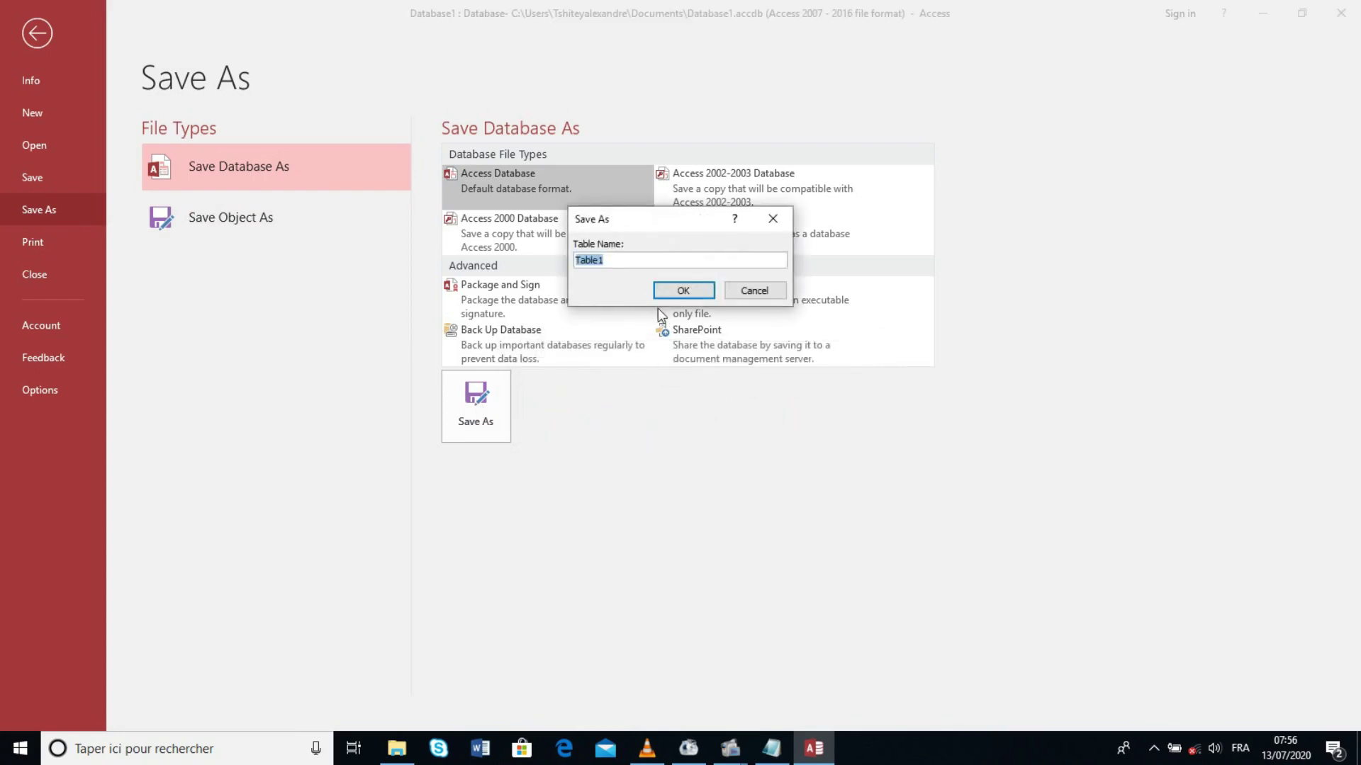
click(680, 291)
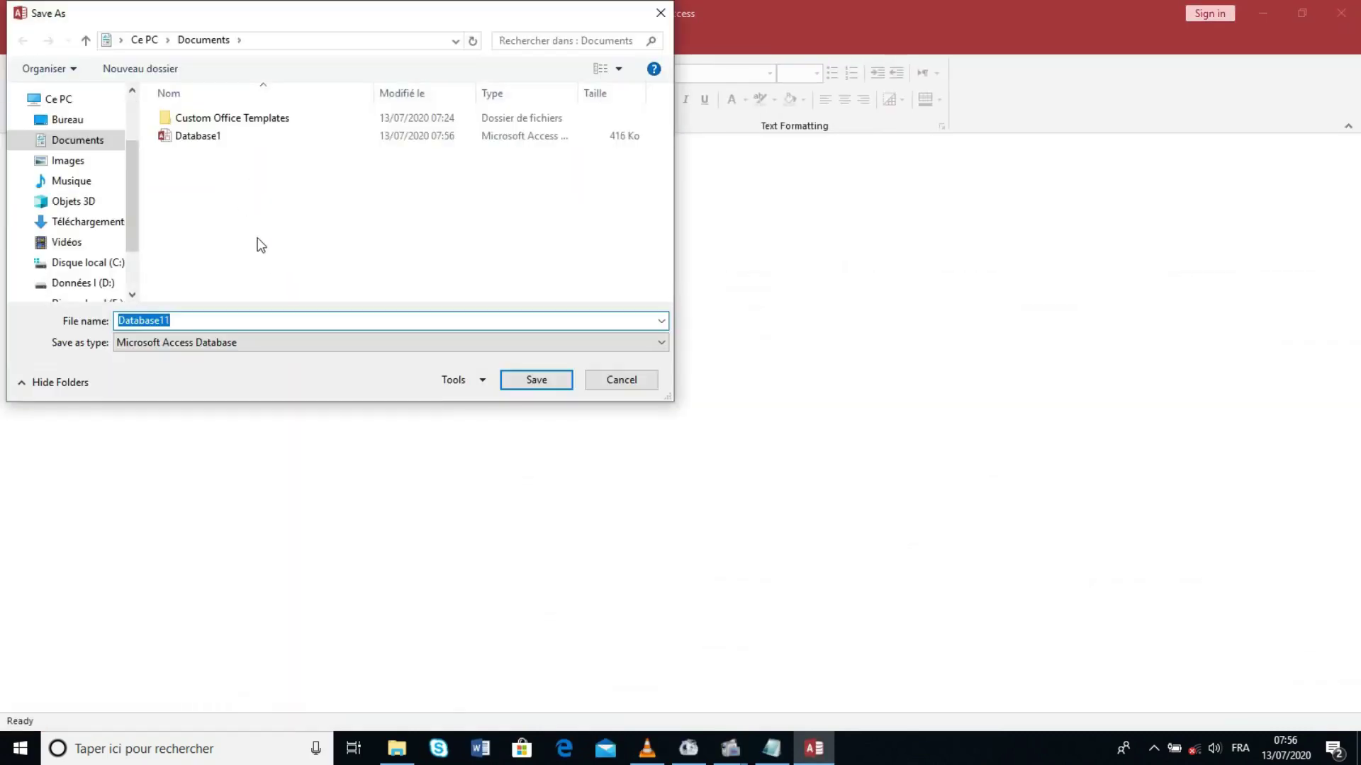
Step: Save the copy as Database11 in Documents as a Microsoft Access Database
click(312, 343)
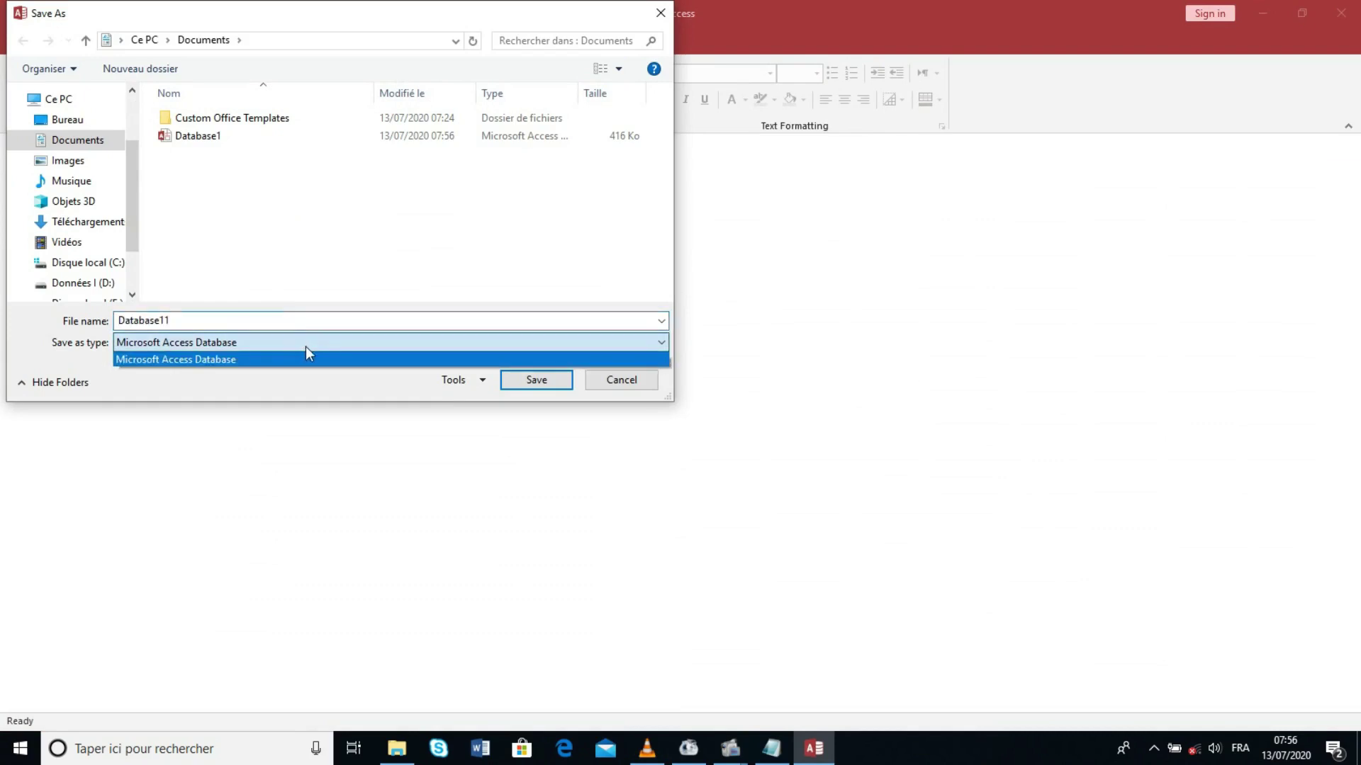
click(305, 350)
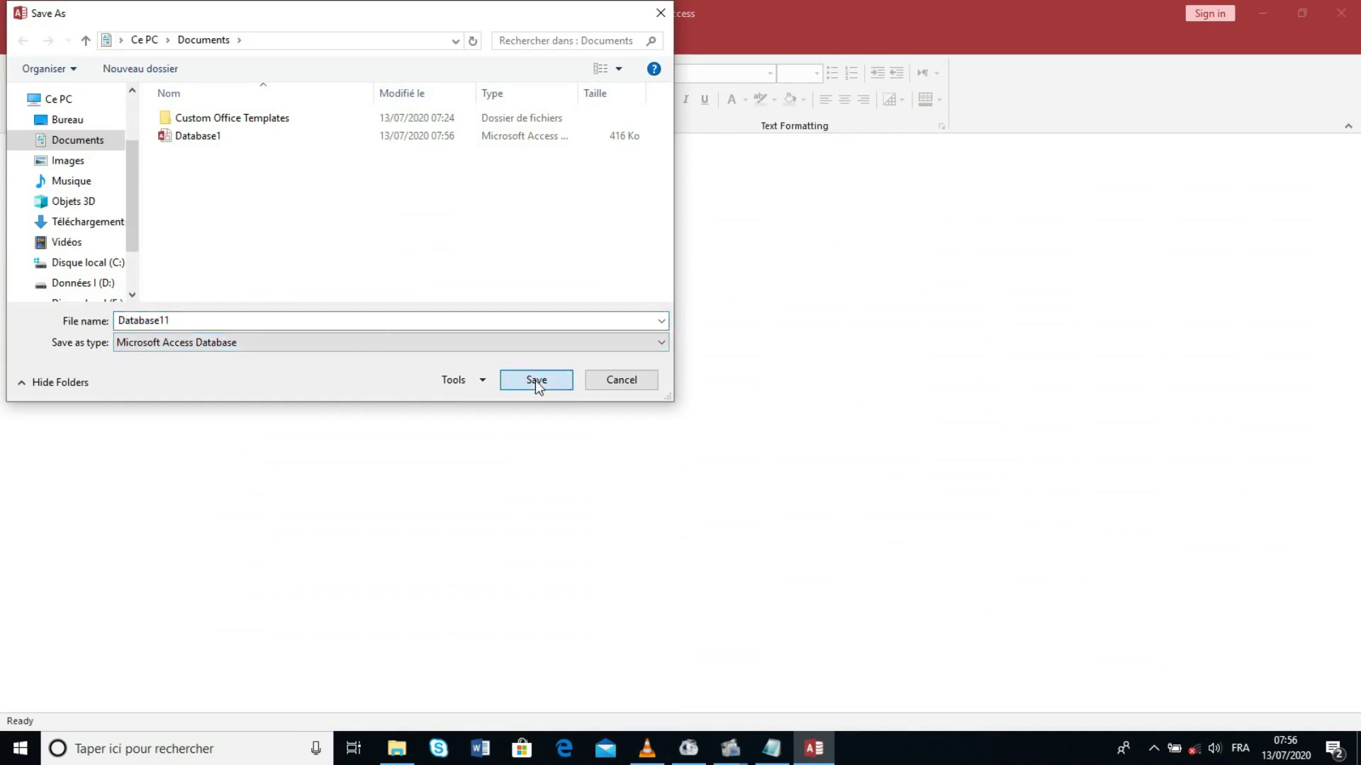
click(535, 380)
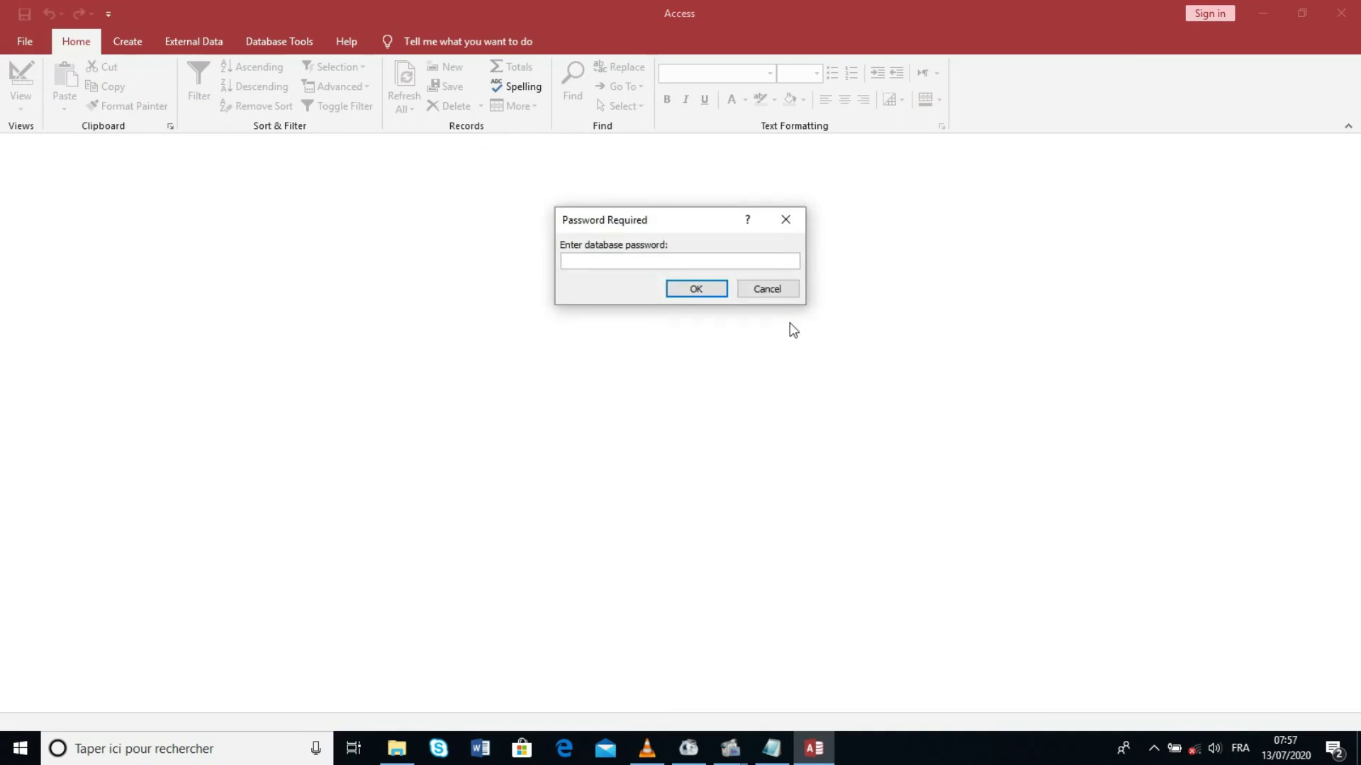
Step: Unlock Database11 with its password, open Table1 to confirm its record, then close Access
text(******)
click(699, 290)
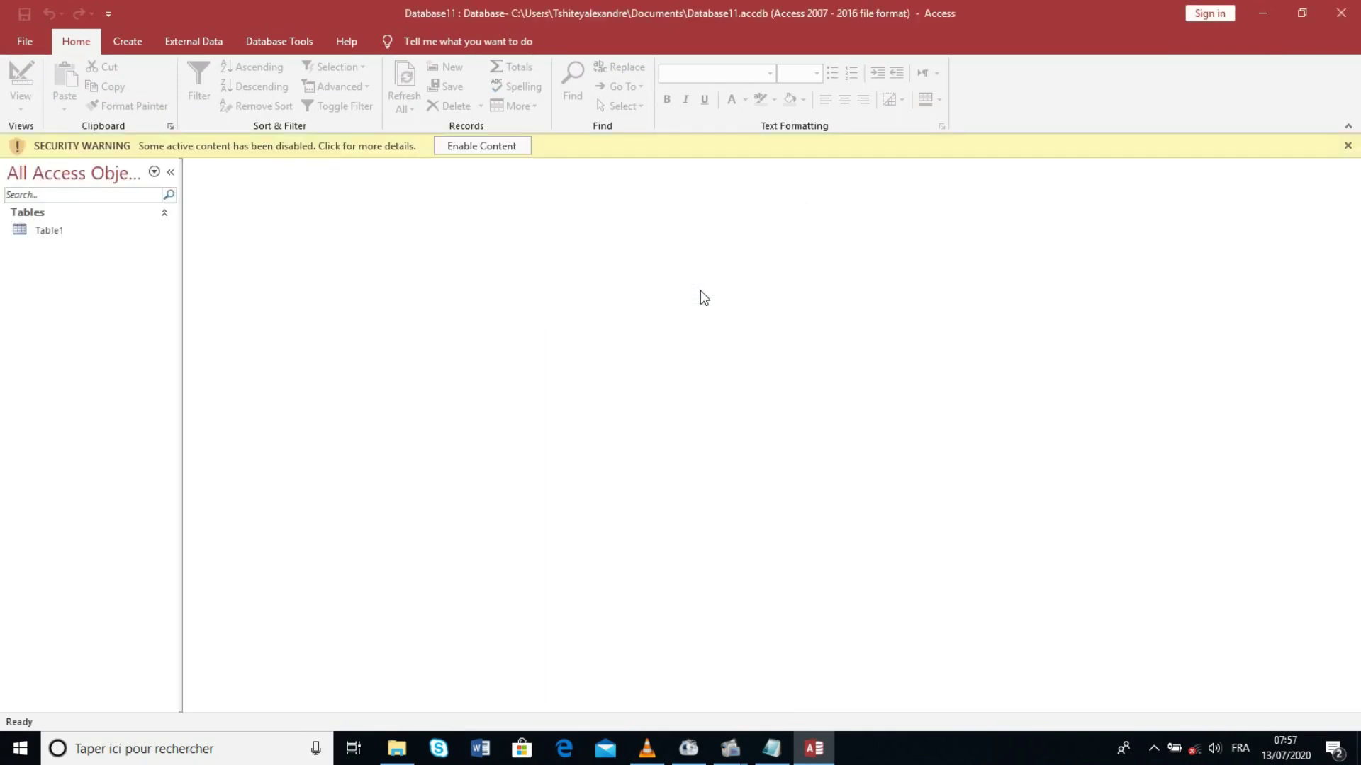
double_click(75, 235)
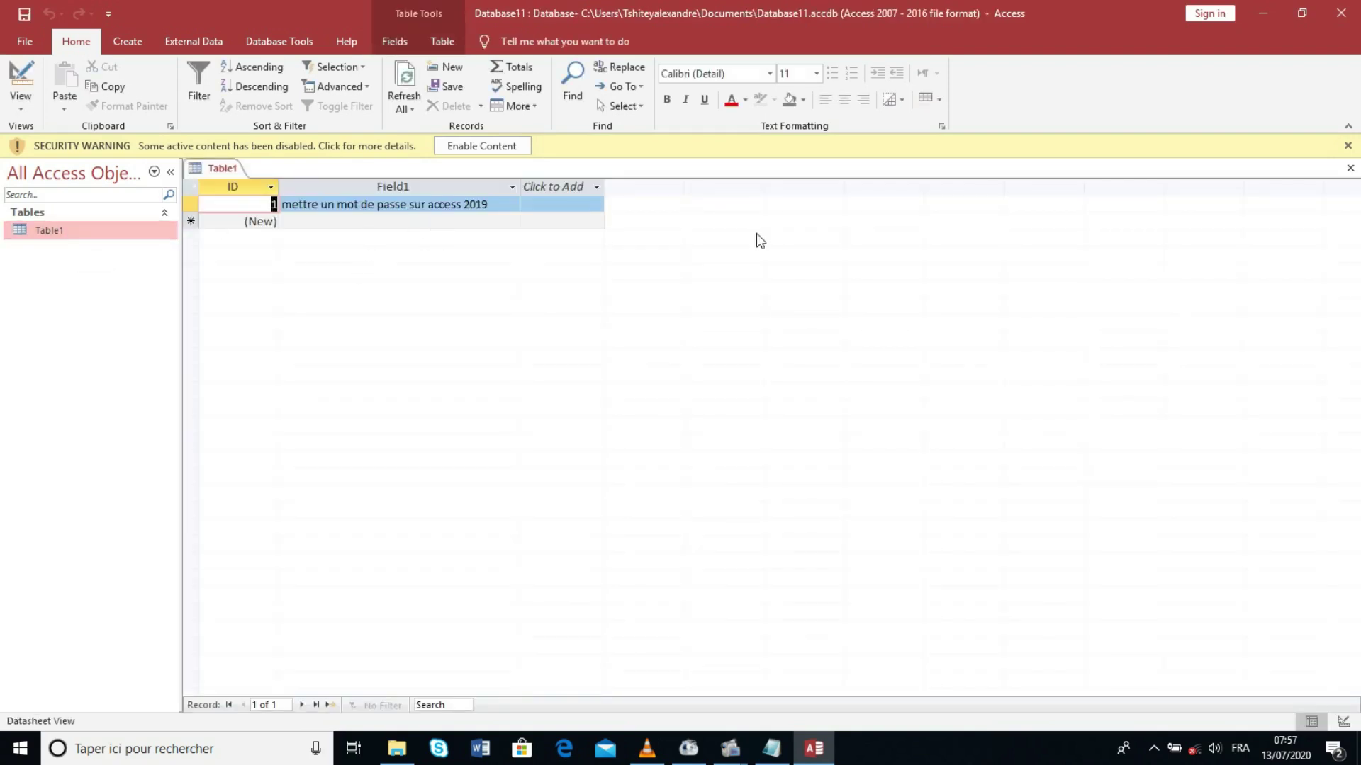
click(1341, 13)
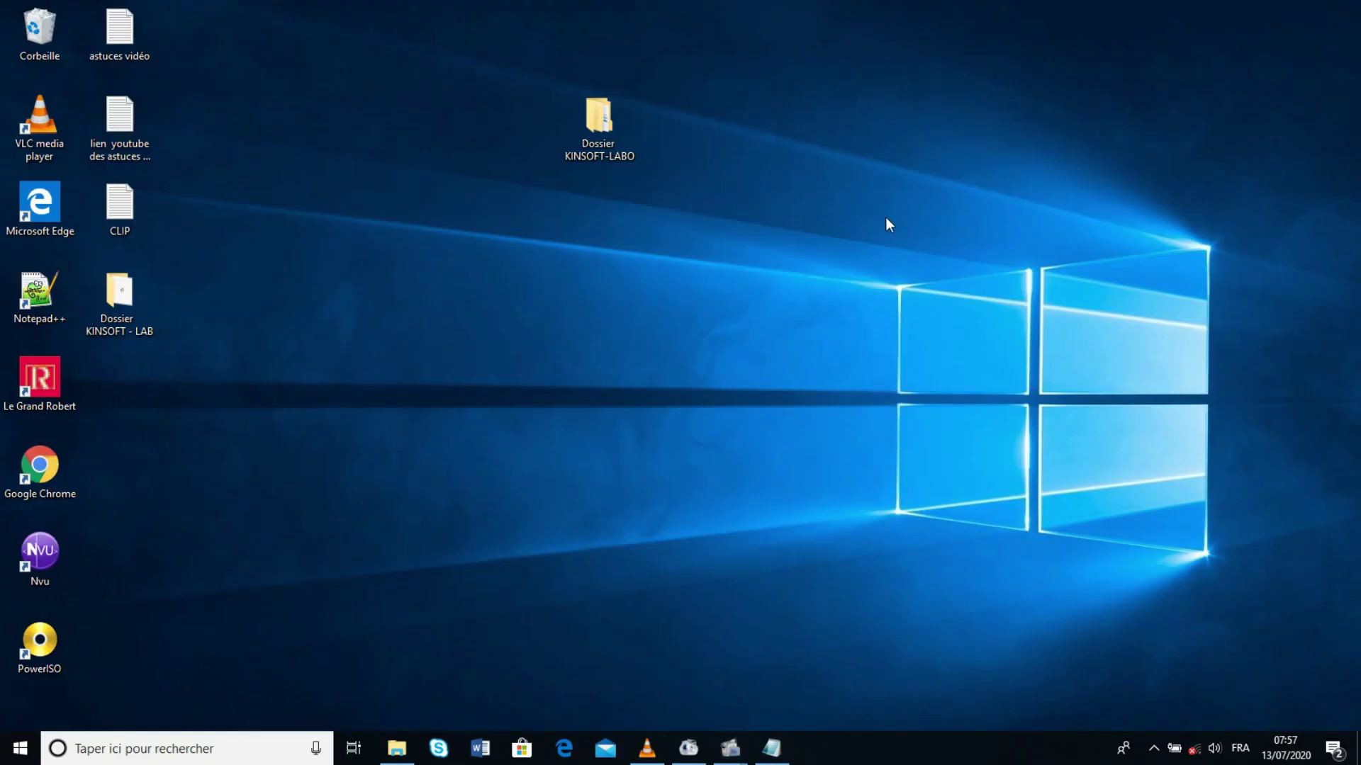